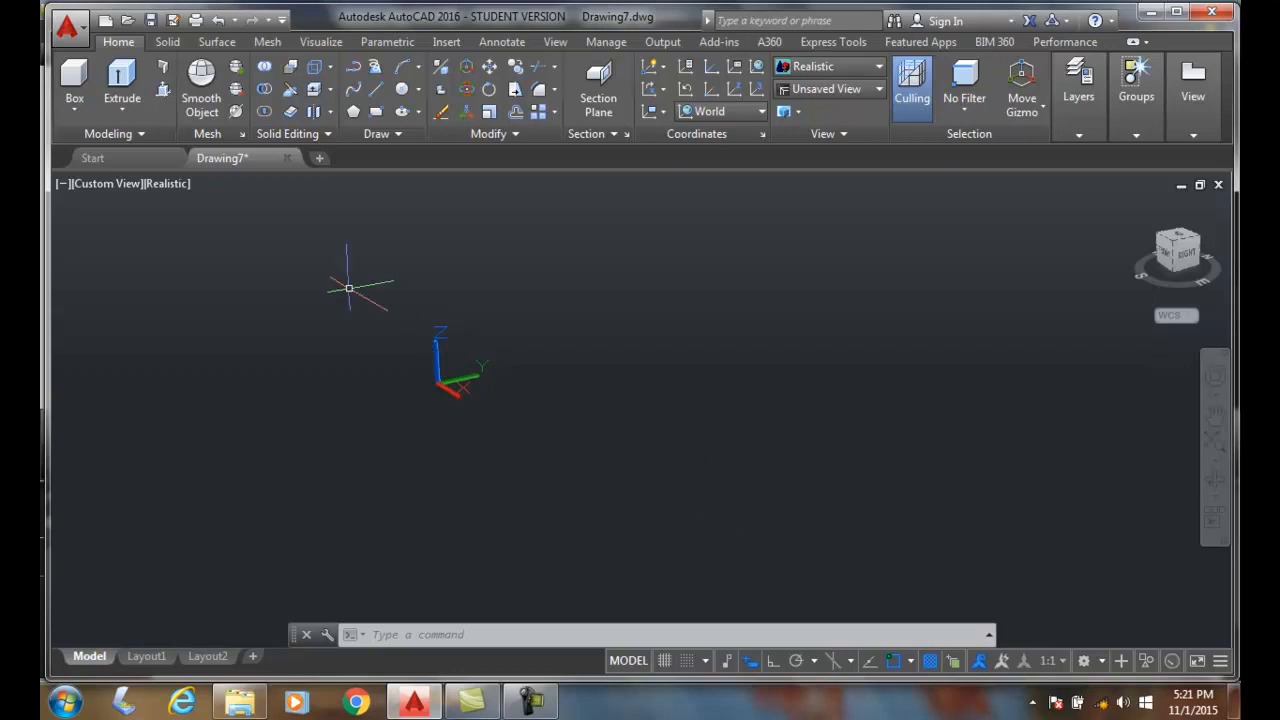
# - Create a cone with its base centred at 0,0,0, a base radius of 4 and a height of 8
pyautogui.click(77, 113)
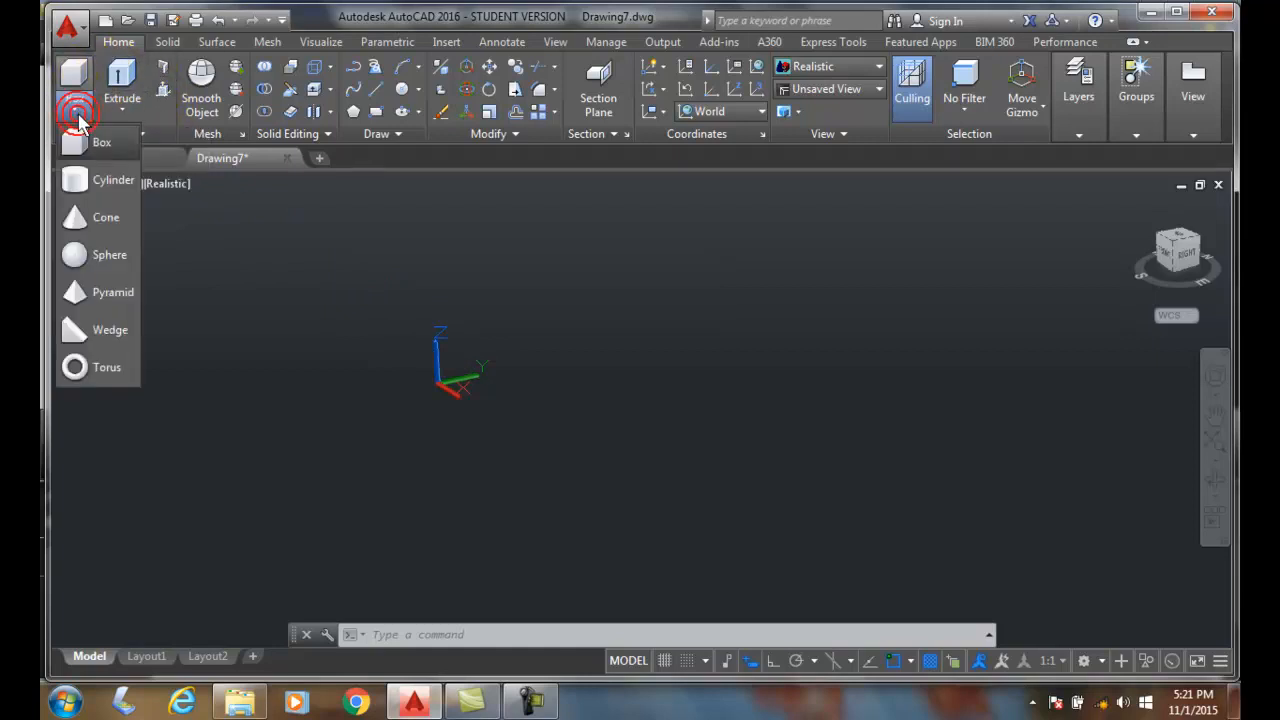
pyautogui.click(90, 216)
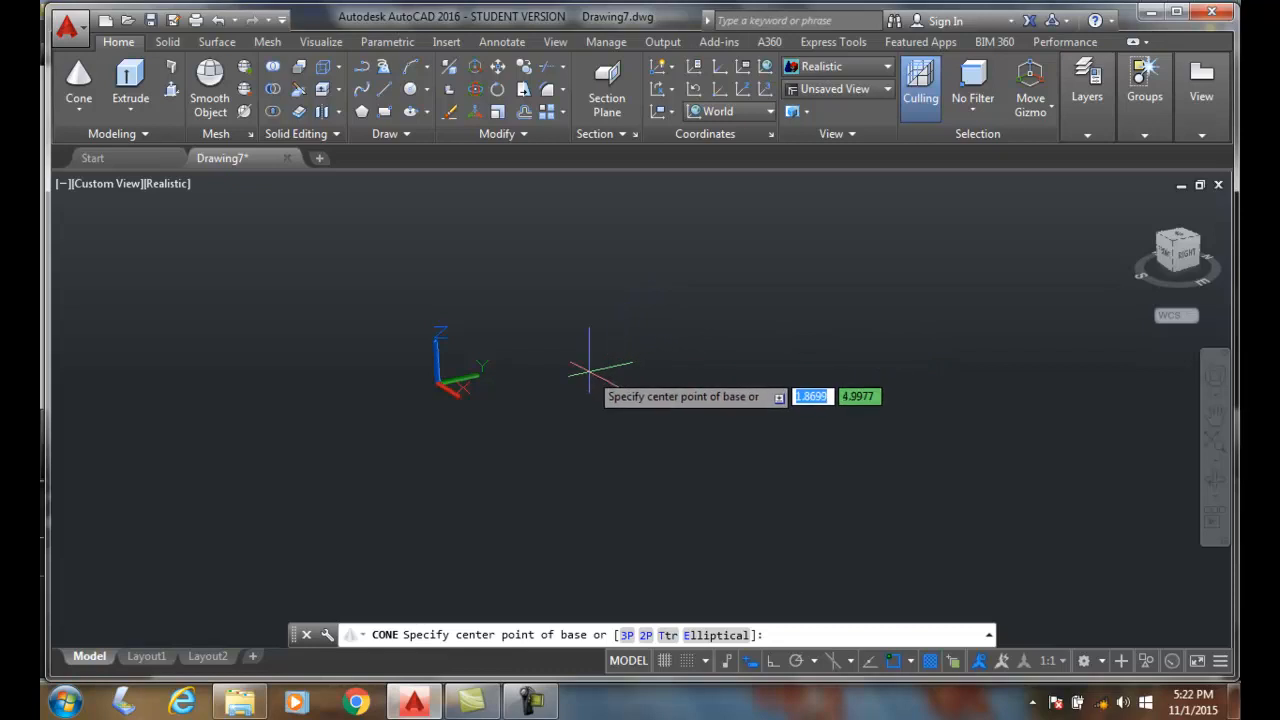
pyautogui.press('Tab')
pyautogui.write('0')
pyautogui.press('Tab')
pyautogui.write('0')
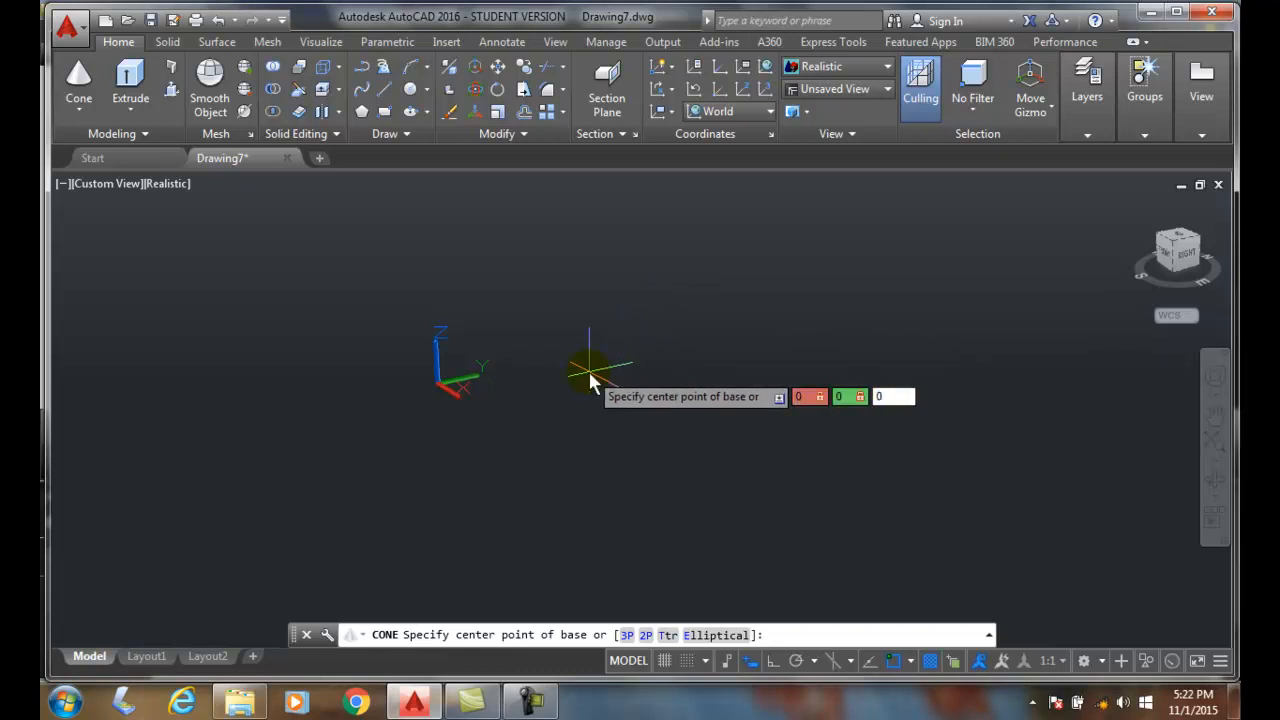
pyautogui.press('Return')
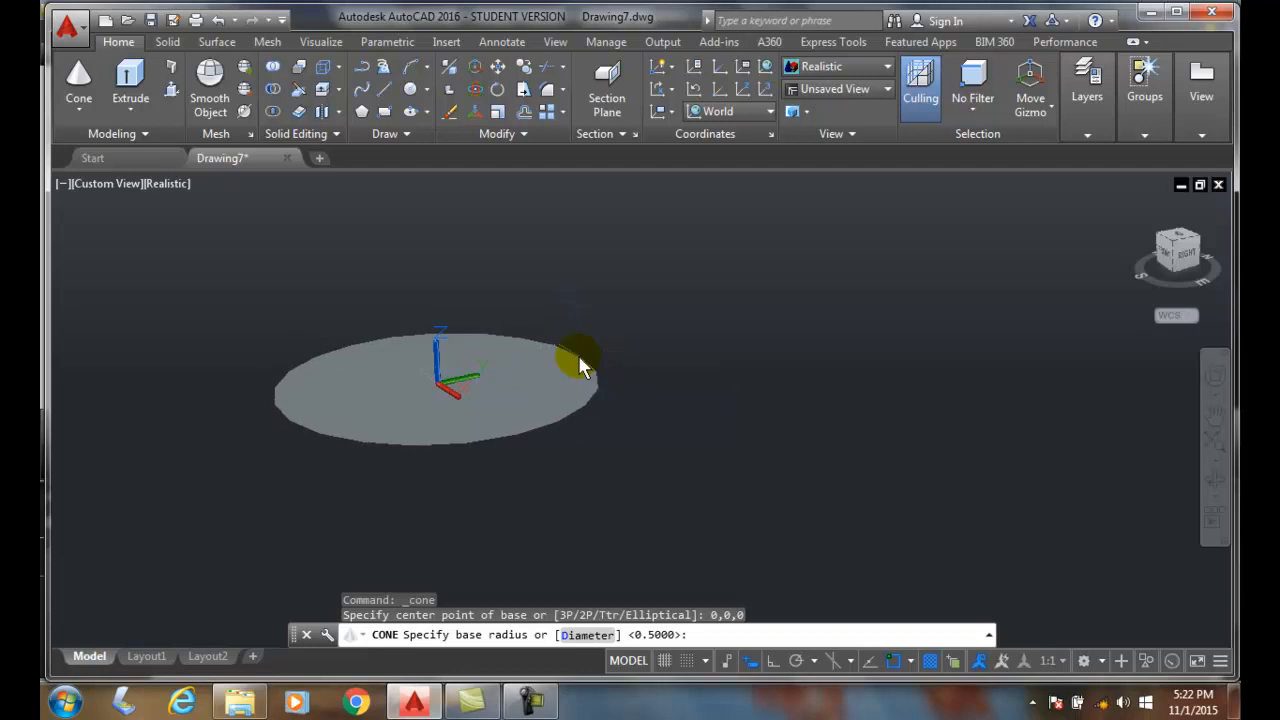
pyautogui.press('Return')
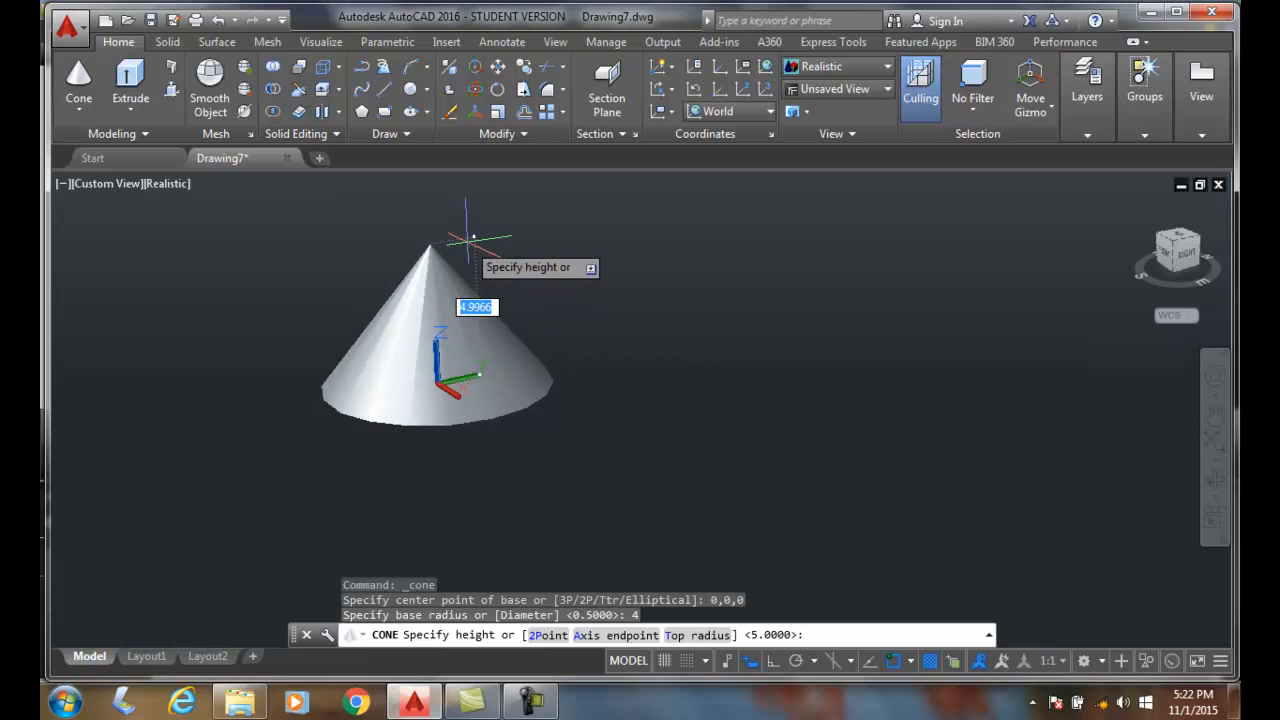
pyautogui.press('Return')
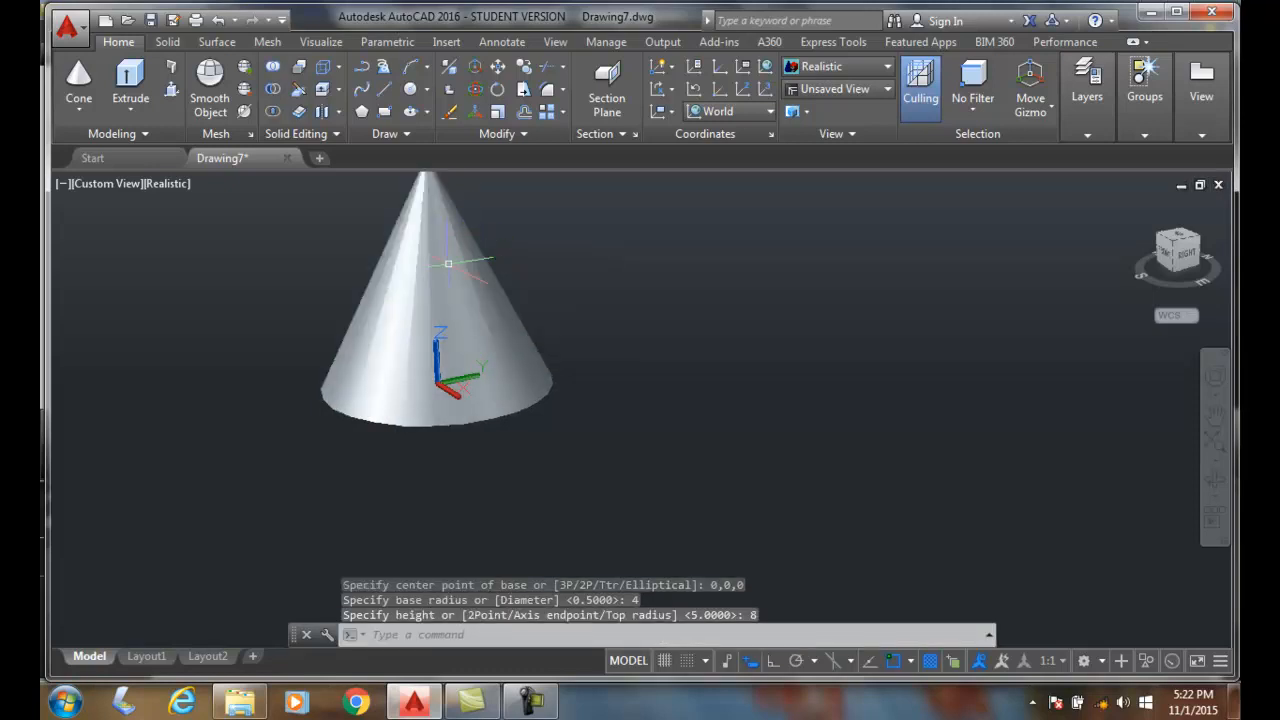
# - Create a second cone beside the first using the 3P base option, with base points about 7.6 and 5.8 apart and a height of 8
pyautogui.moveTo(477, 310); pyautogui.dragTo(390, 368, button='middle')
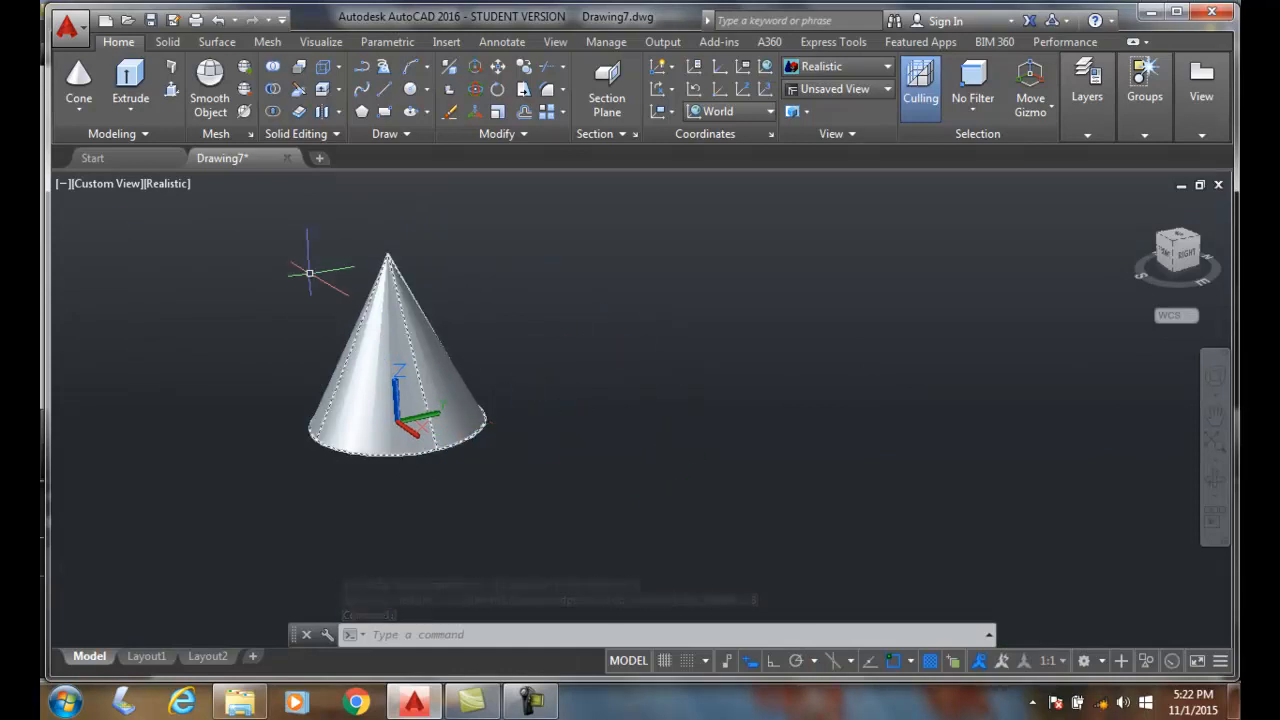
pyautogui.click(74, 107)
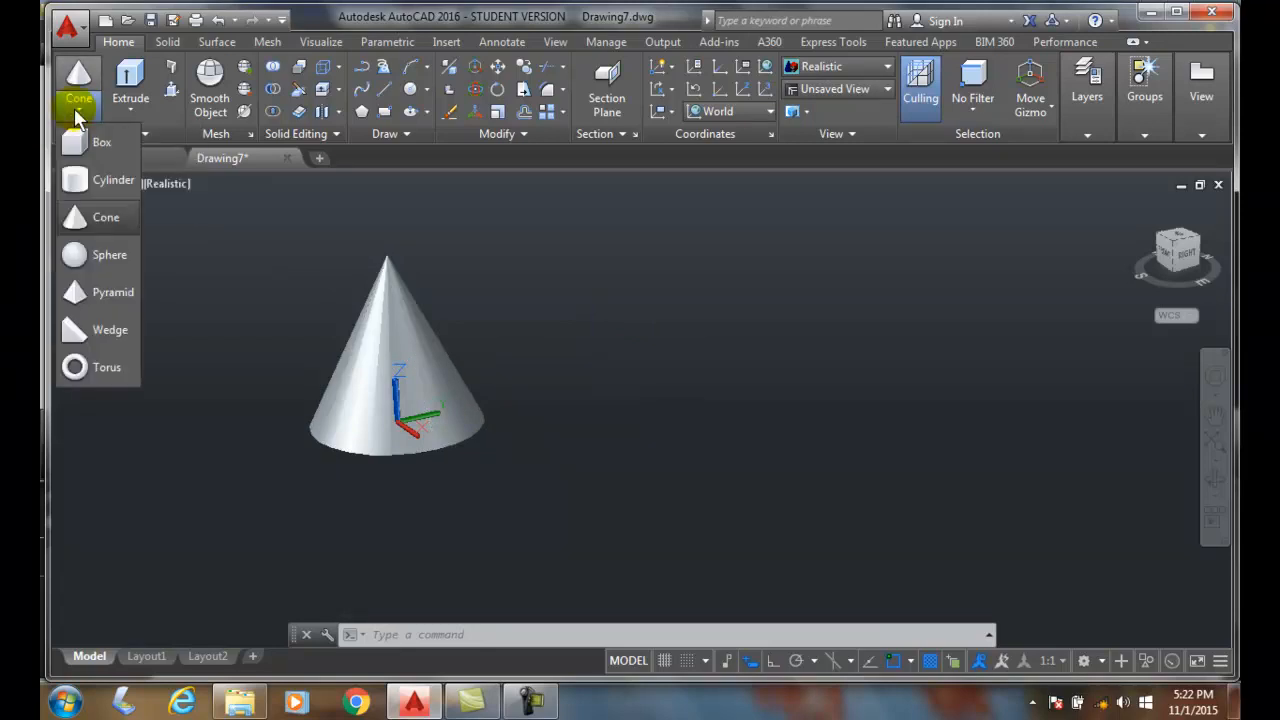
pyautogui.click(105, 219)
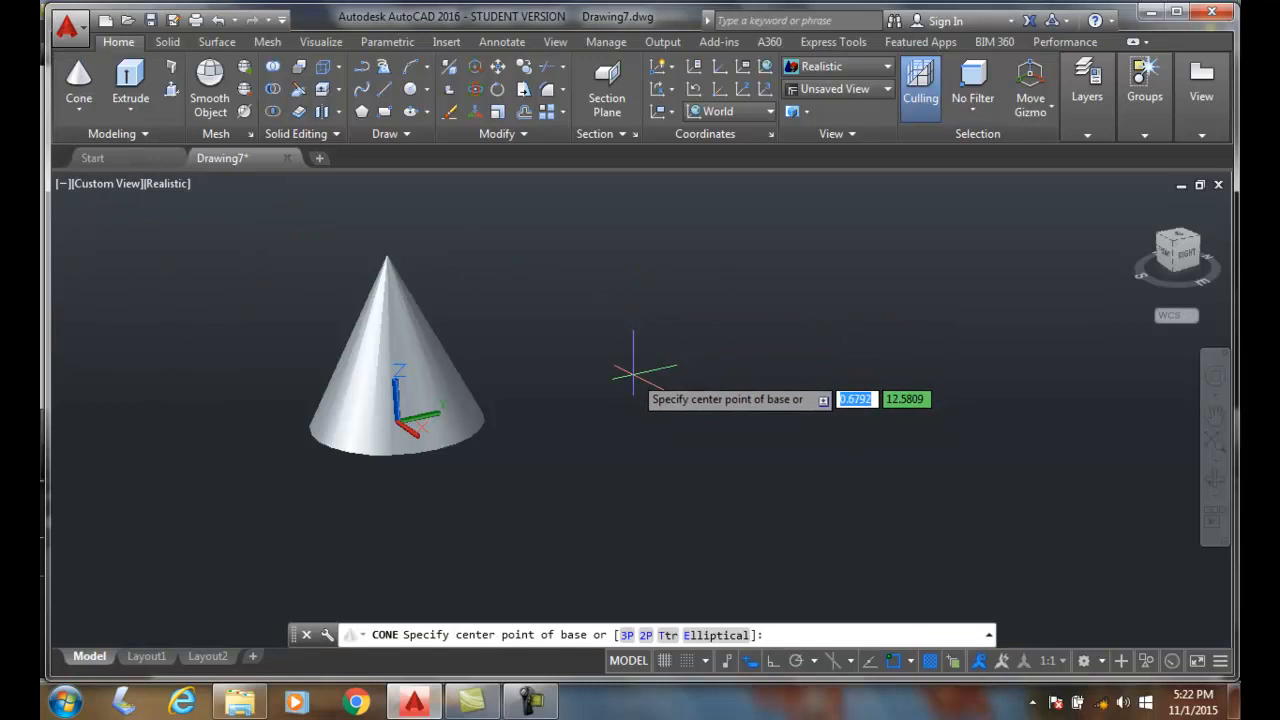
pyautogui.click(627, 635)
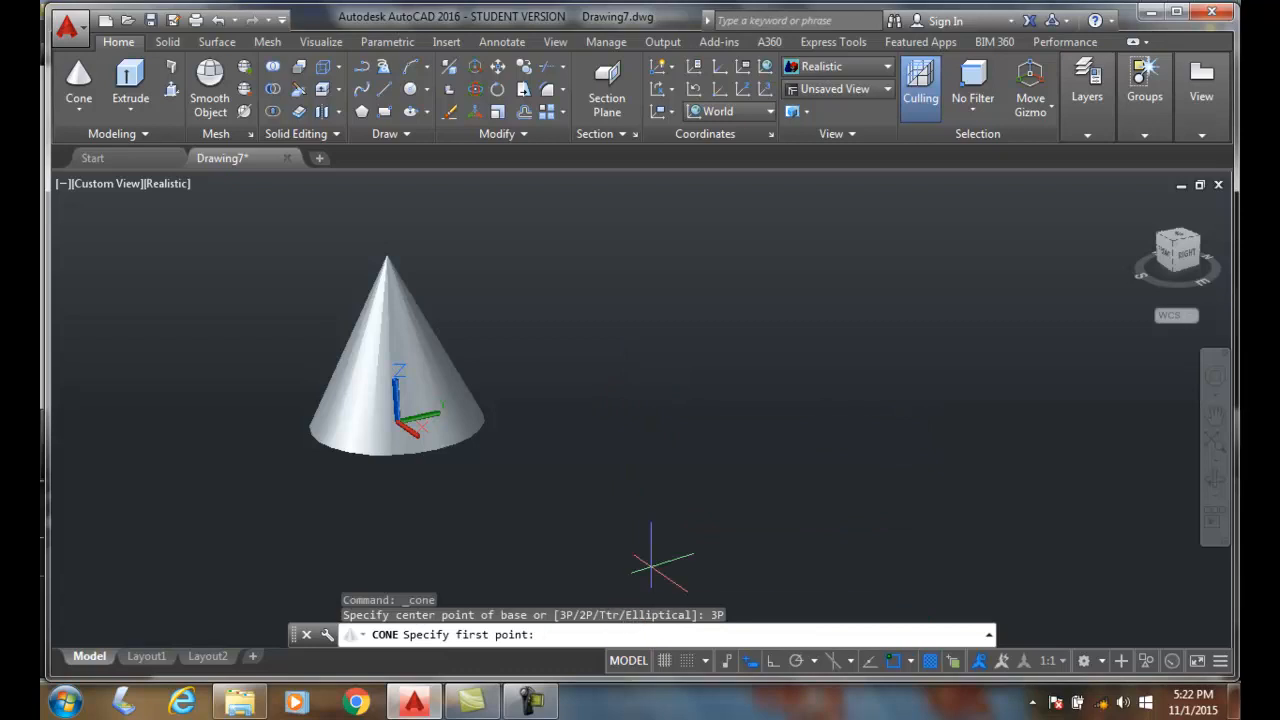
pyautogui.click(683, 382)
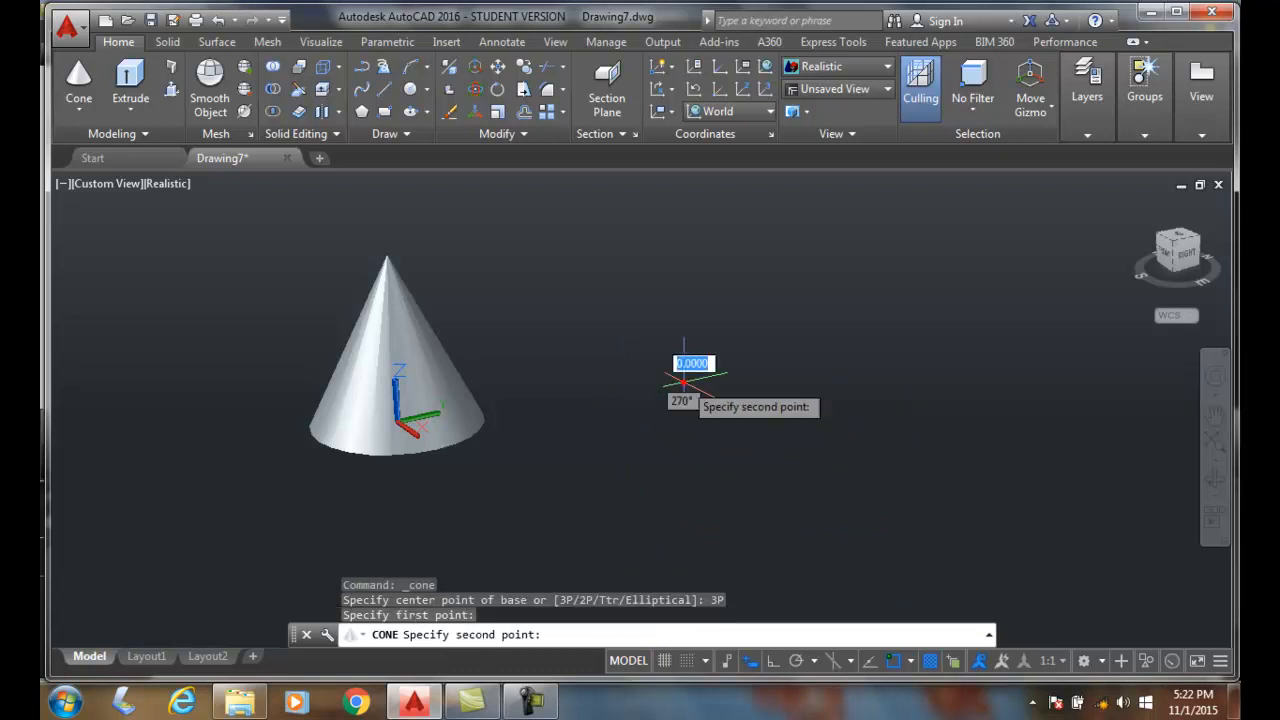
pyautogui.click(640, 438)
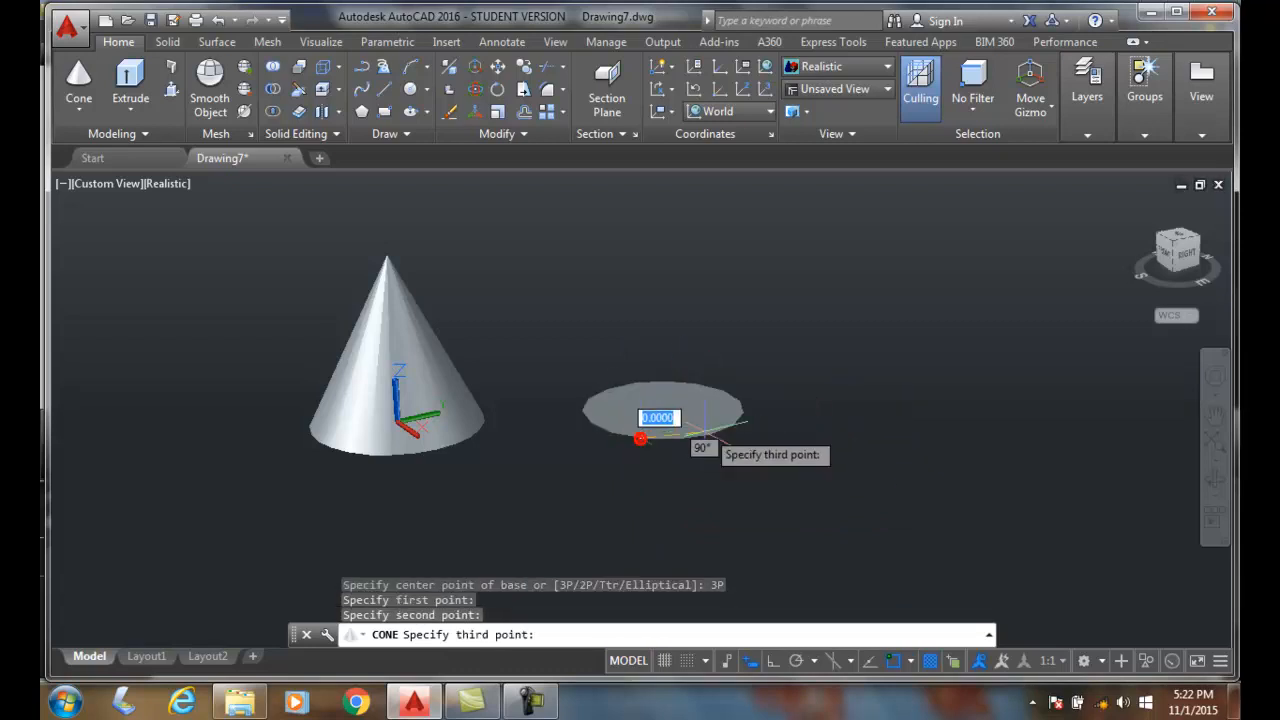
pyautogui.click(763, 427)
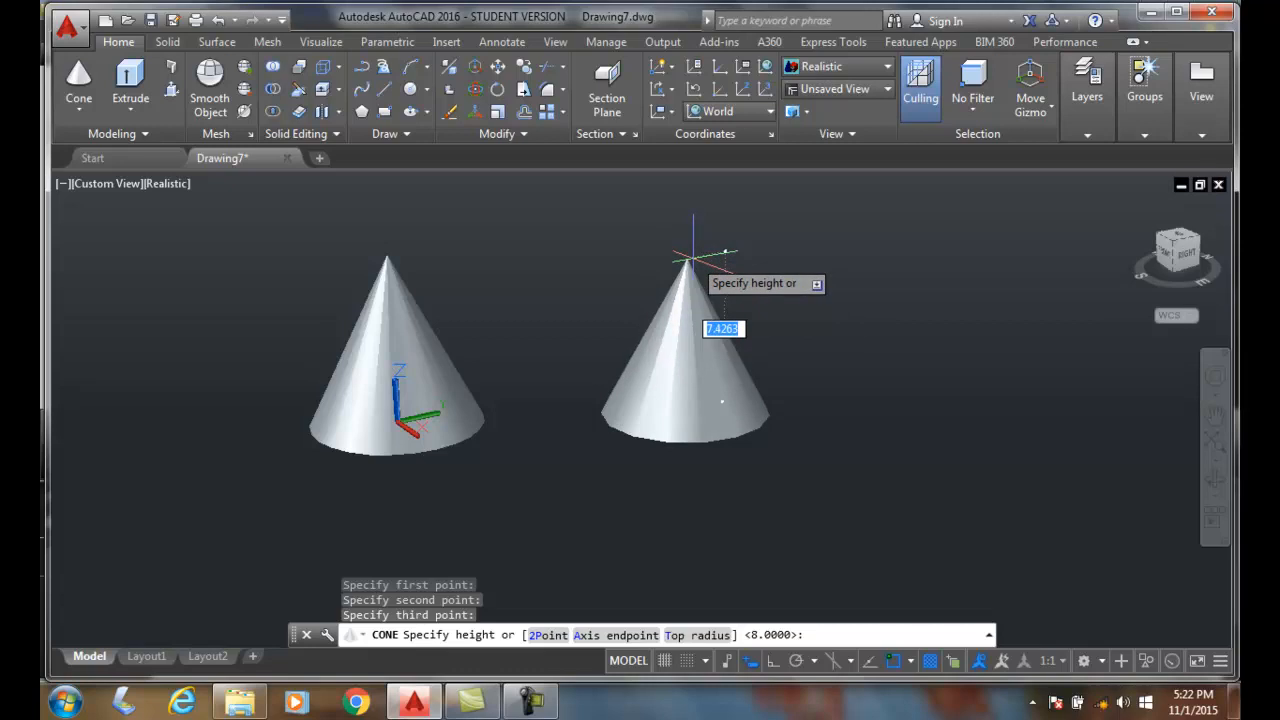
pyautogui.write('8')
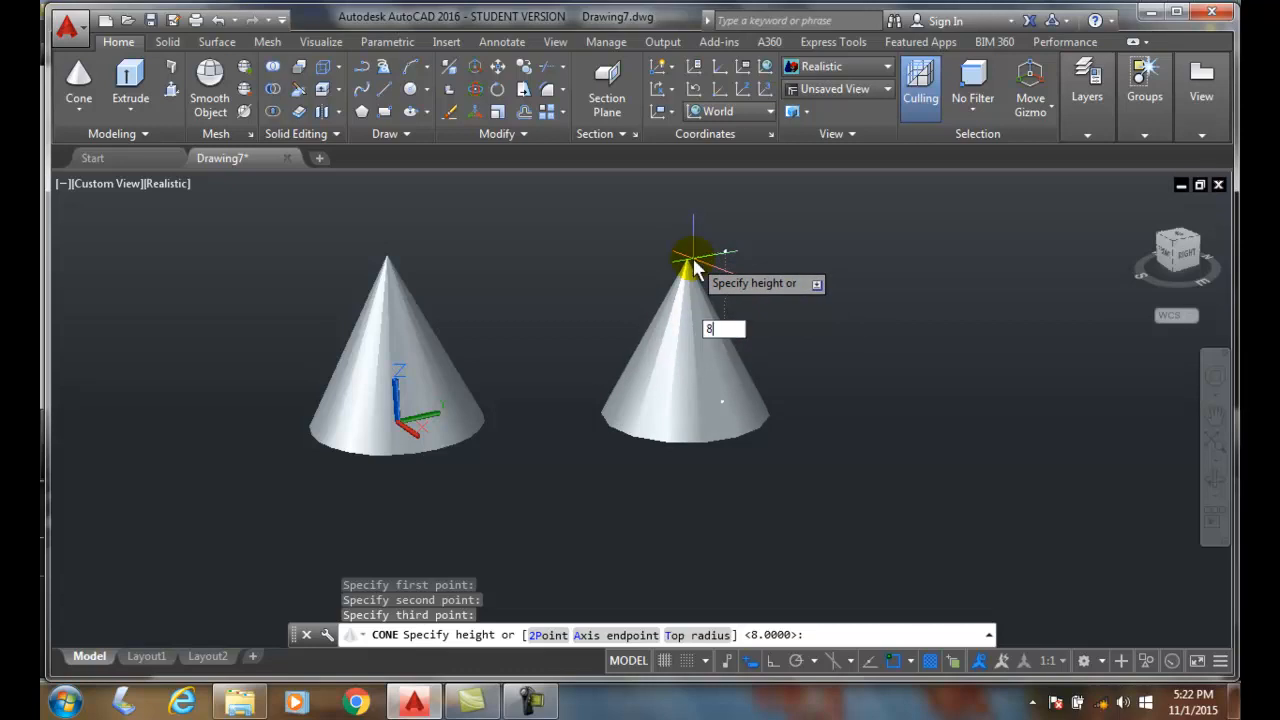
pyautogui.press('Return')
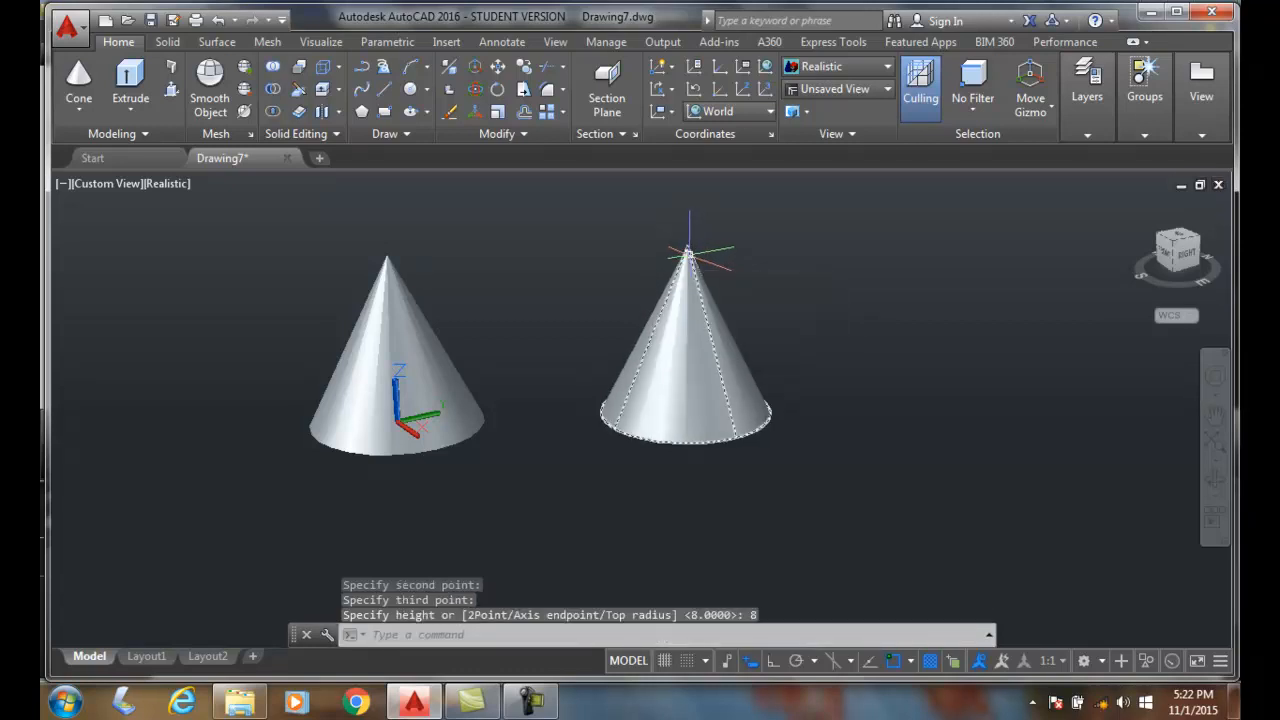
# - Create a third cone beyond the second using the 2P option, with a base diameter of about 9.5 and a height of 8
pyautogui.click(78, 72)
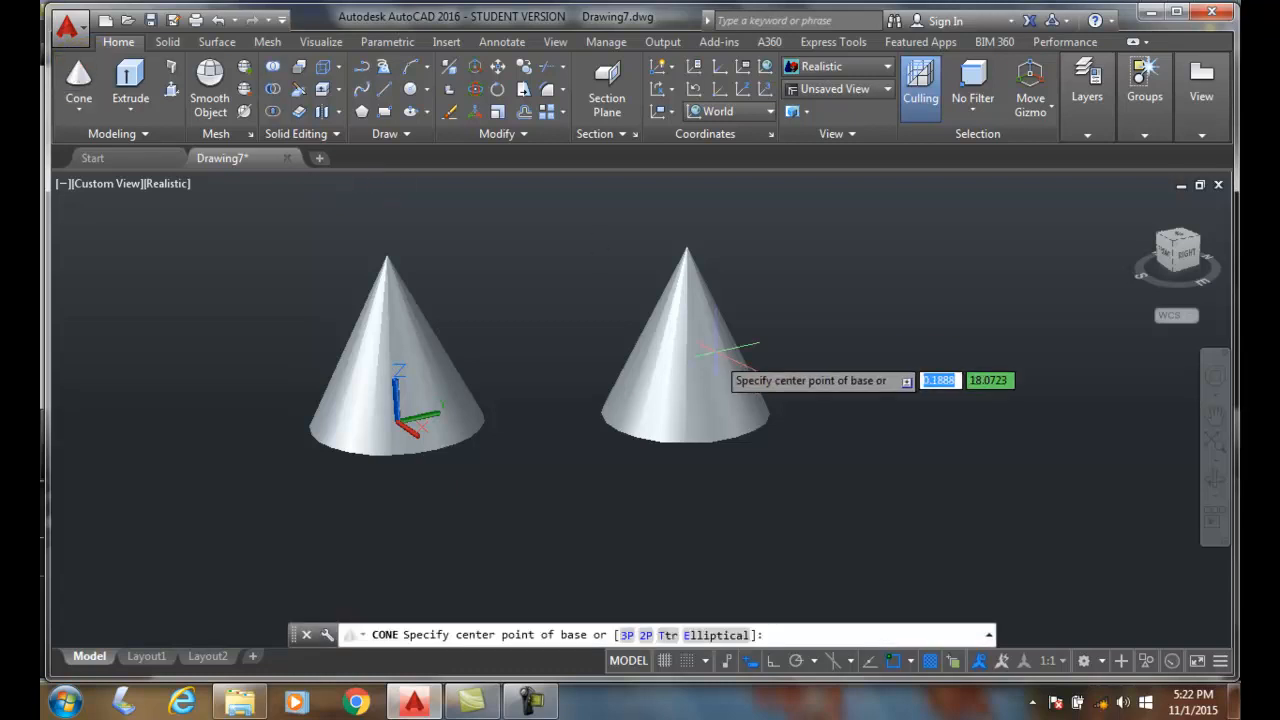
pyautogui.click(646, 634)
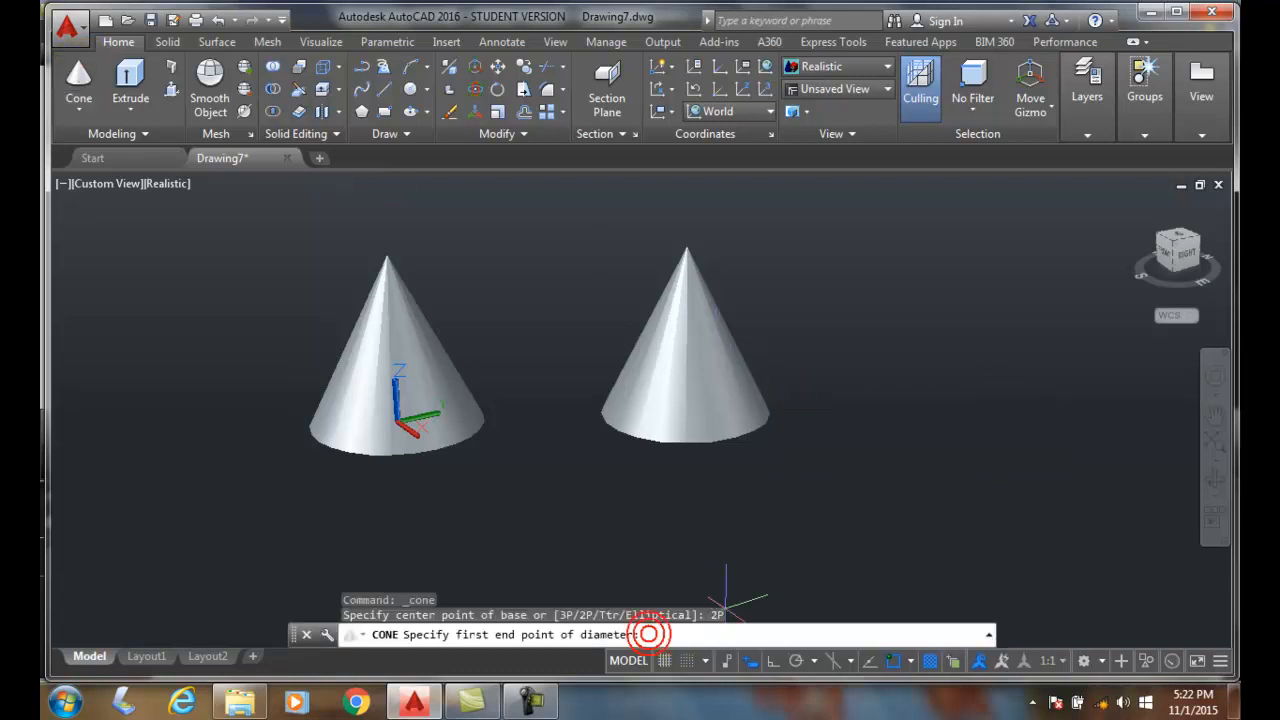
pyautogui.click(851, 467)
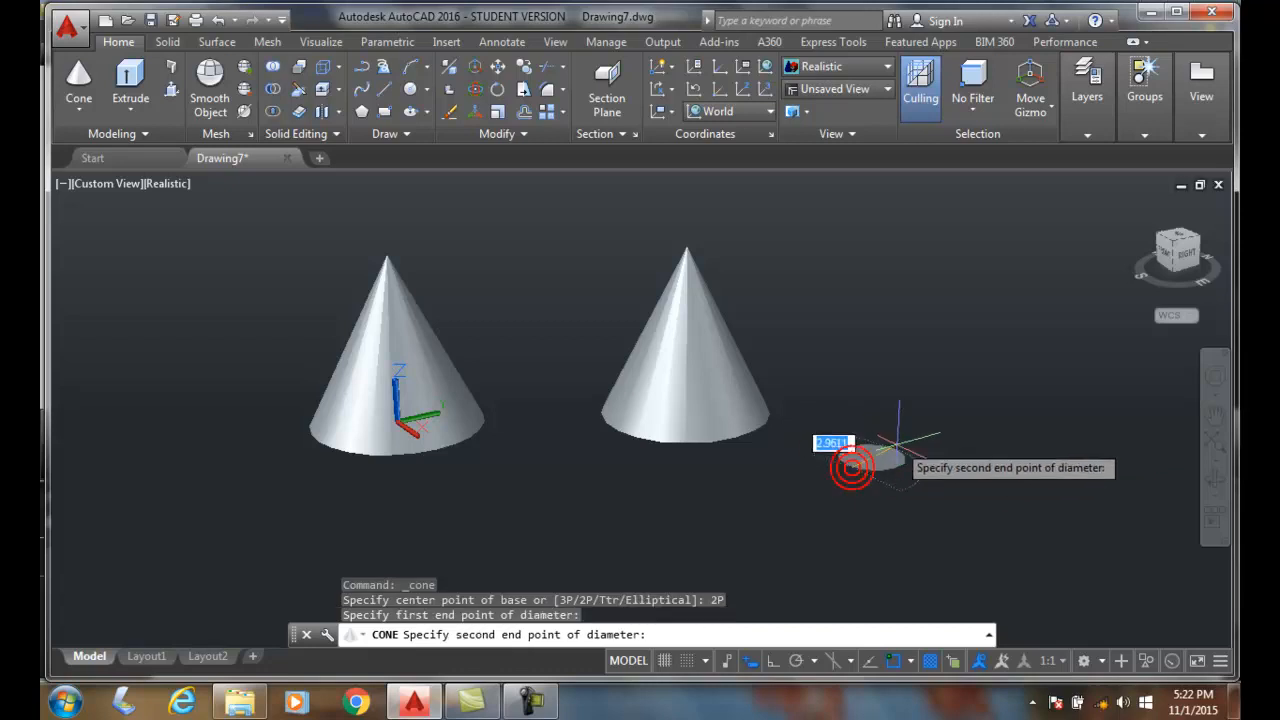
pyautogui.click(958, 414)
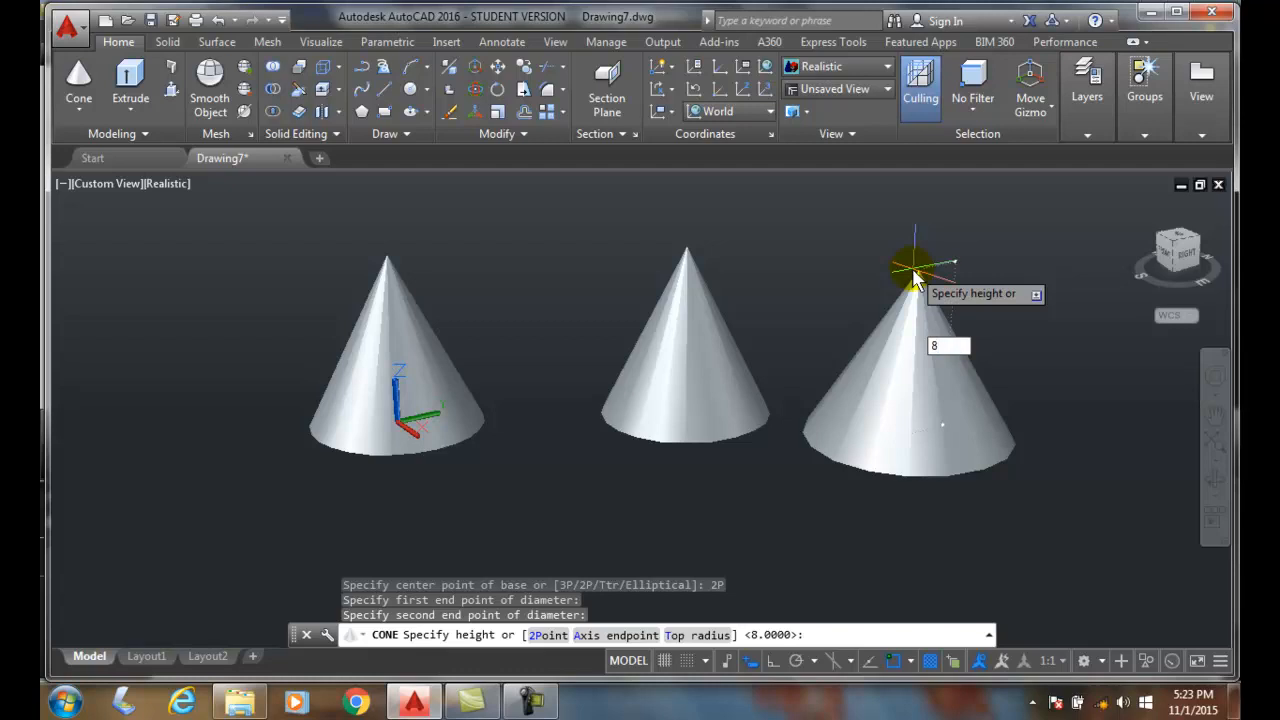
pyautogui.press('Return')
# - Create an elliptical cone apart from the other three, with a second half-axis of about 3.5 and a height of 8
pyautogui.scroll(-1, 820, 354)
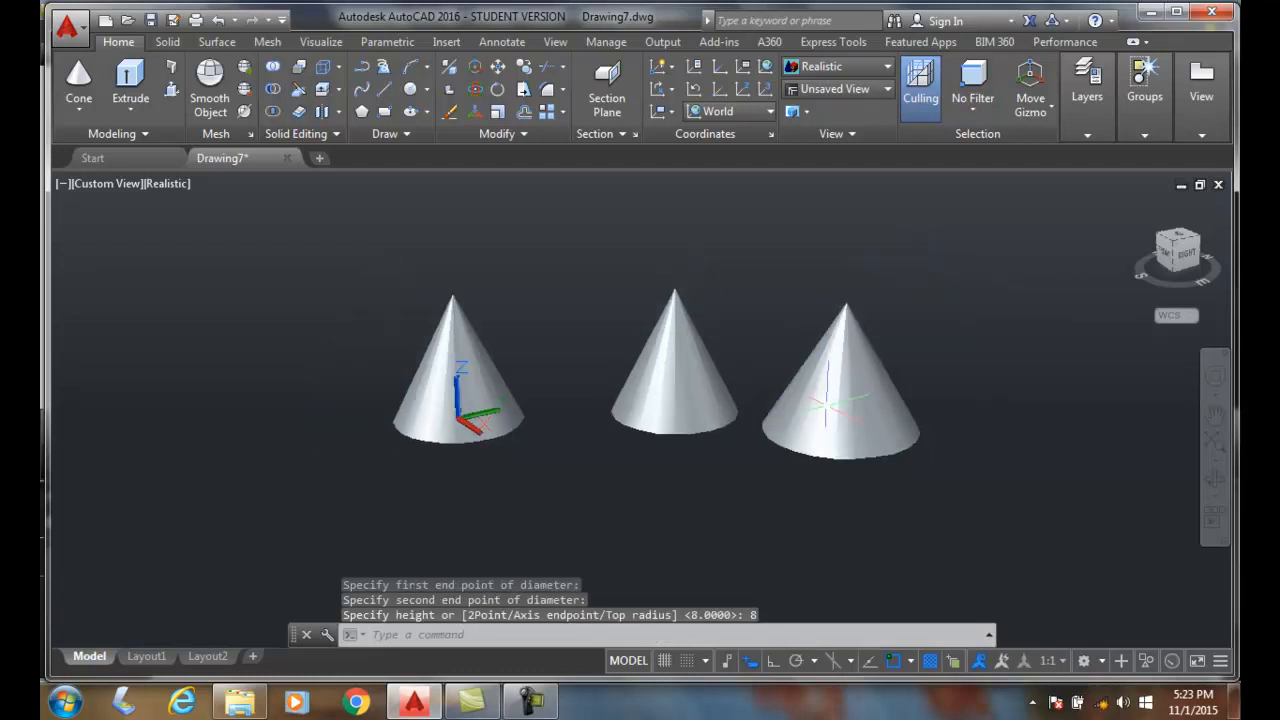
pyautogui.moveTo(755, 463); pyautogui.dragTo(524, 402, button='middle')
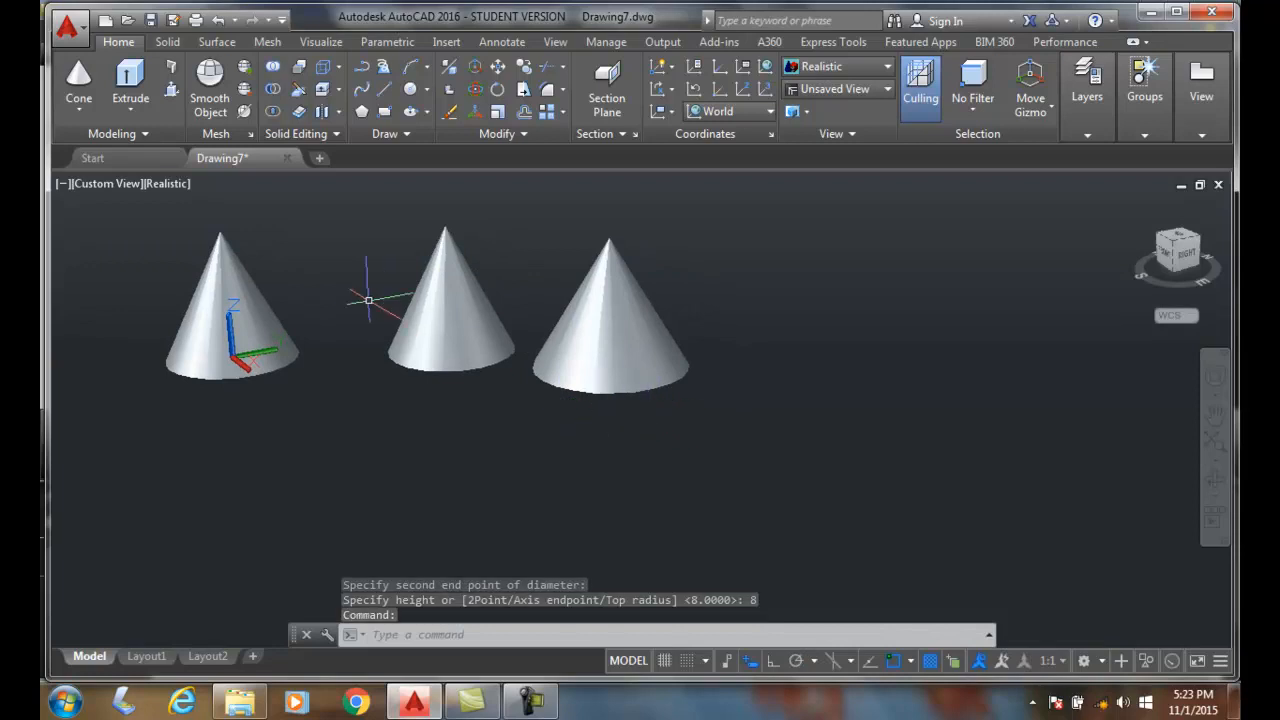
pyautogui.click(78, 80)
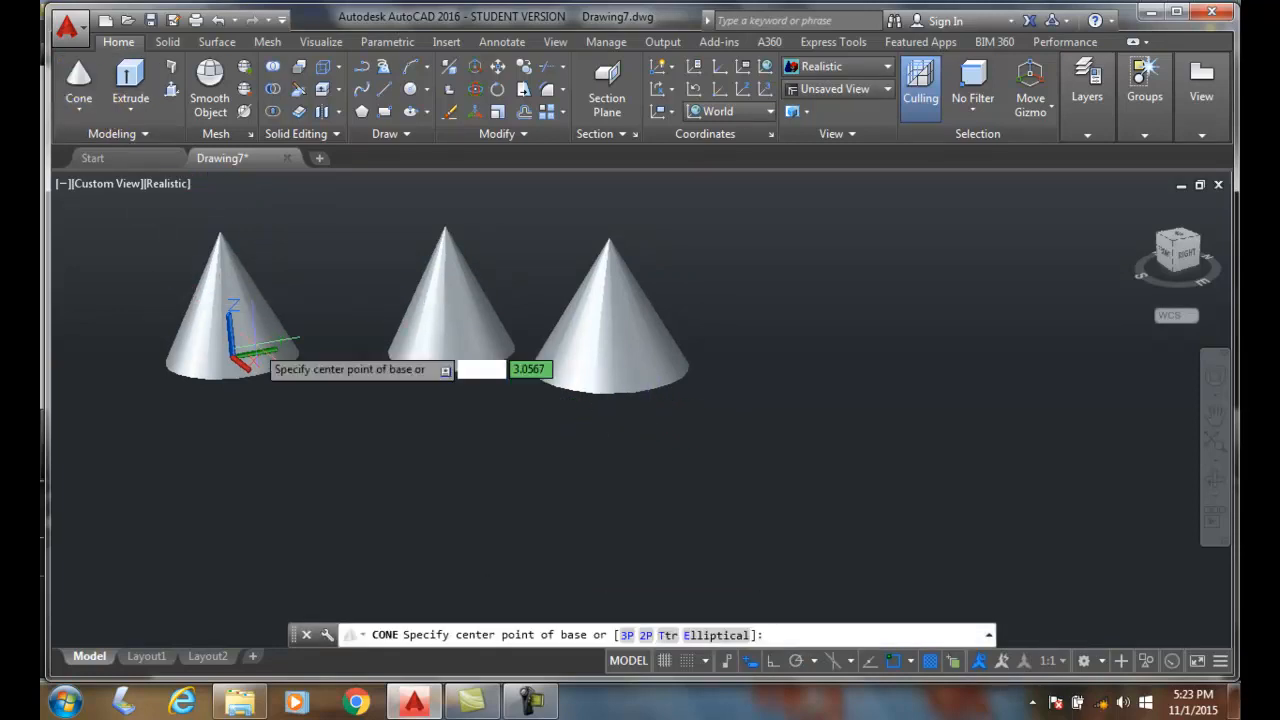
pyautogui.click(715, 636)
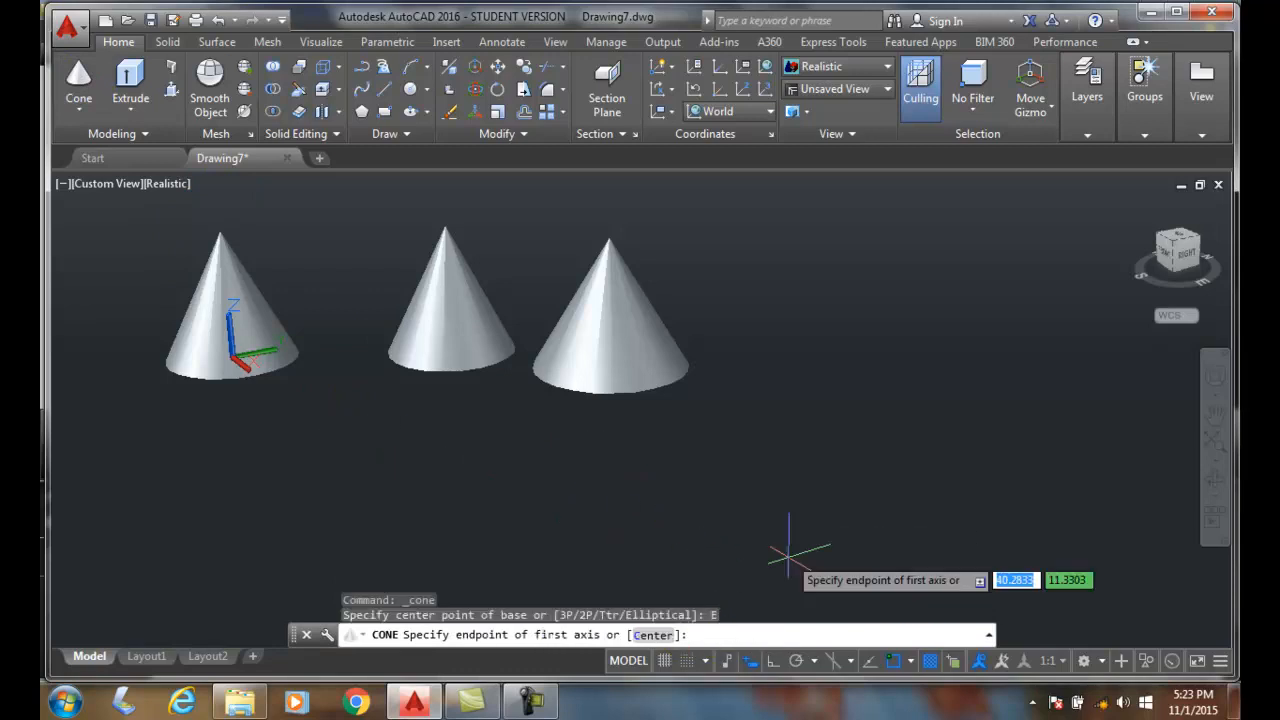
pyautogui.click(764, 490)
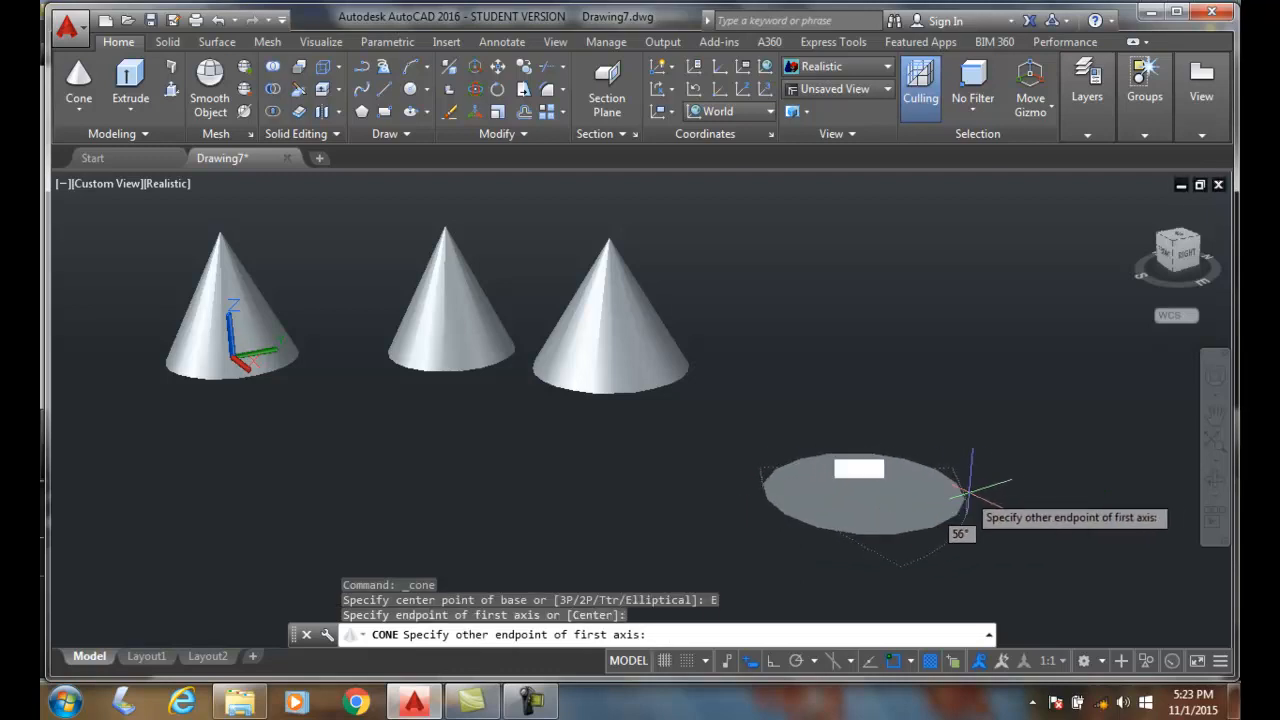
pyautogui.click(976, 490)
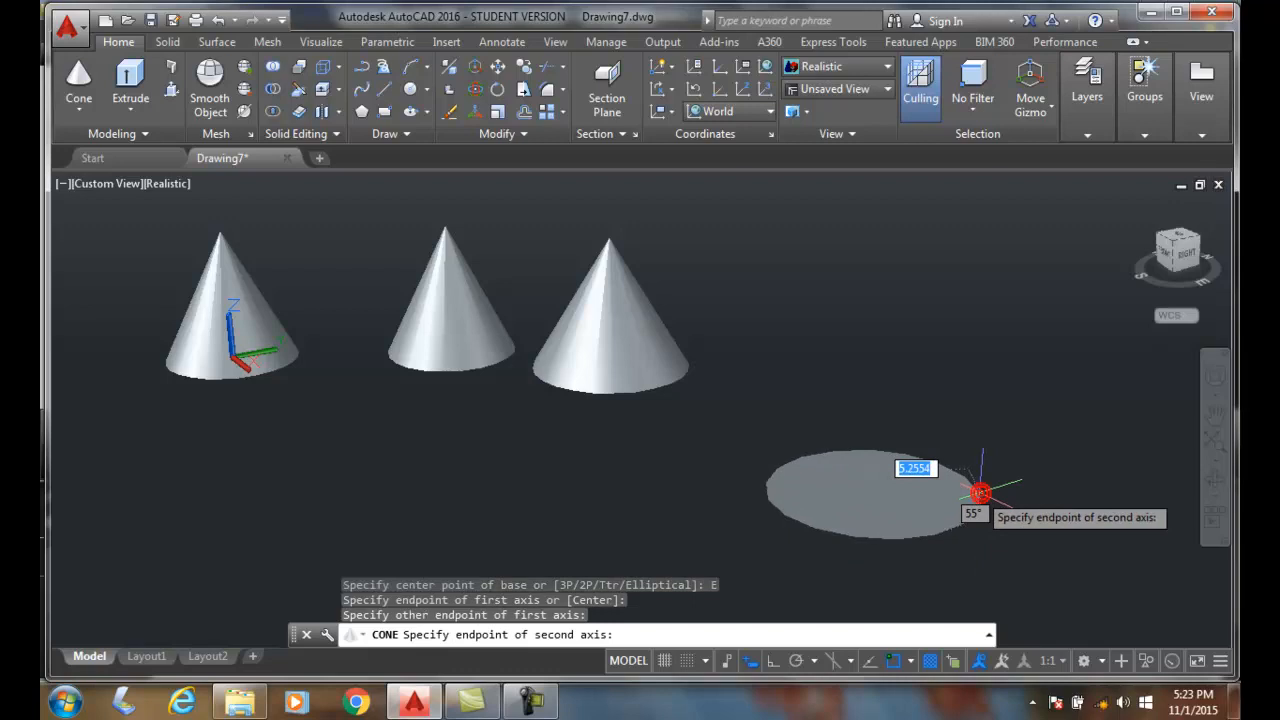
pyautogui.click(875, 465)
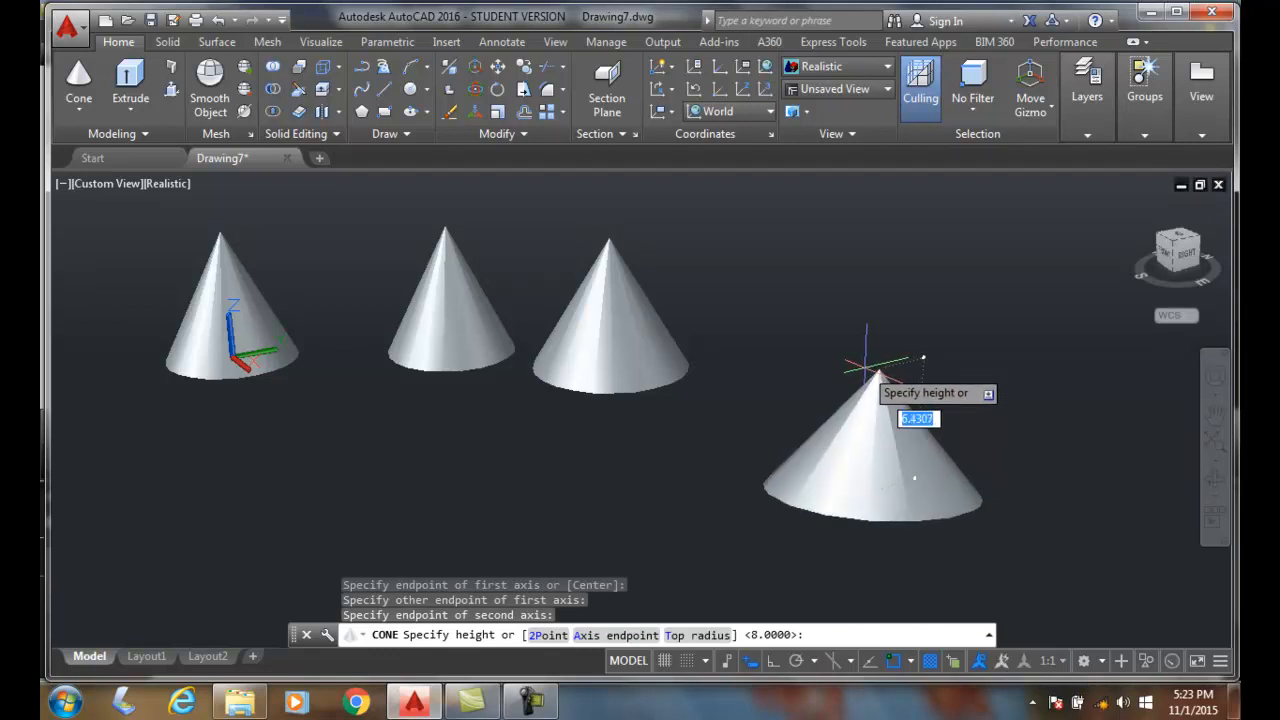
pyautogui.write('8')
pyautogui.press('Return')
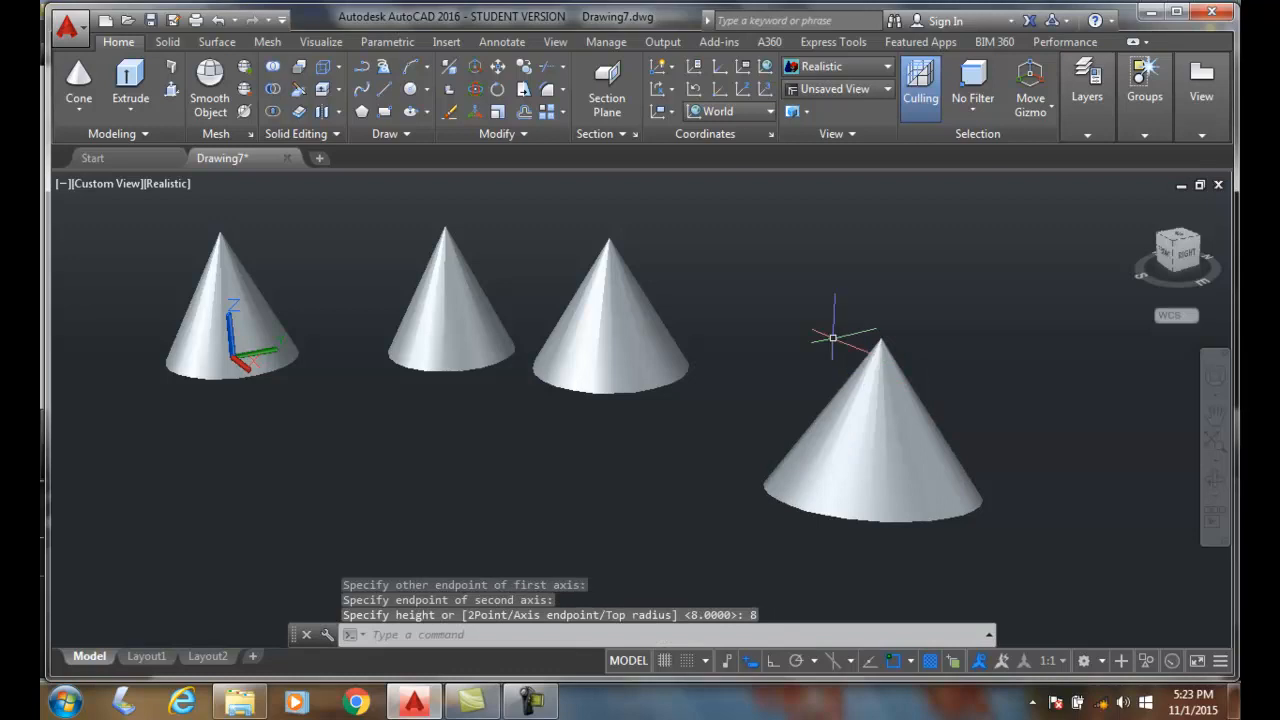
# - Examine the bases of the four cones from below and return the model to the SE Isometric view
pyautogui.click(1175, 278)
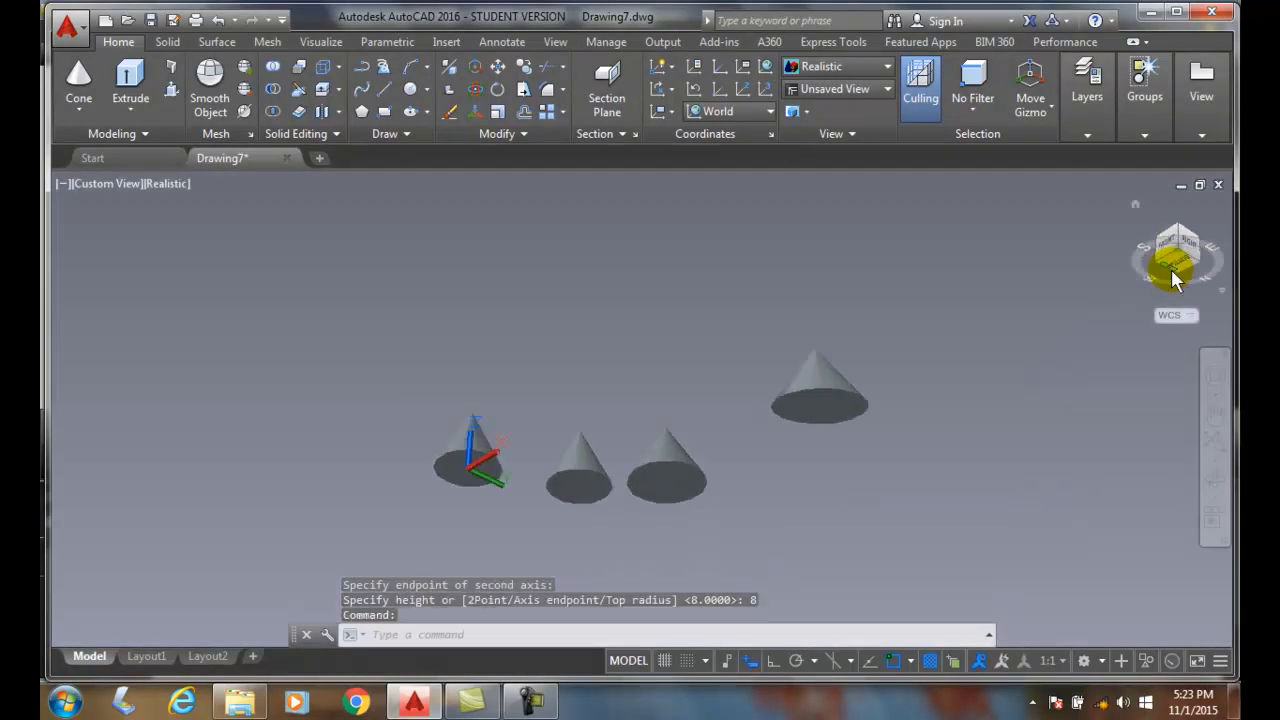
pyautogui.scroll(5, 848, 397)
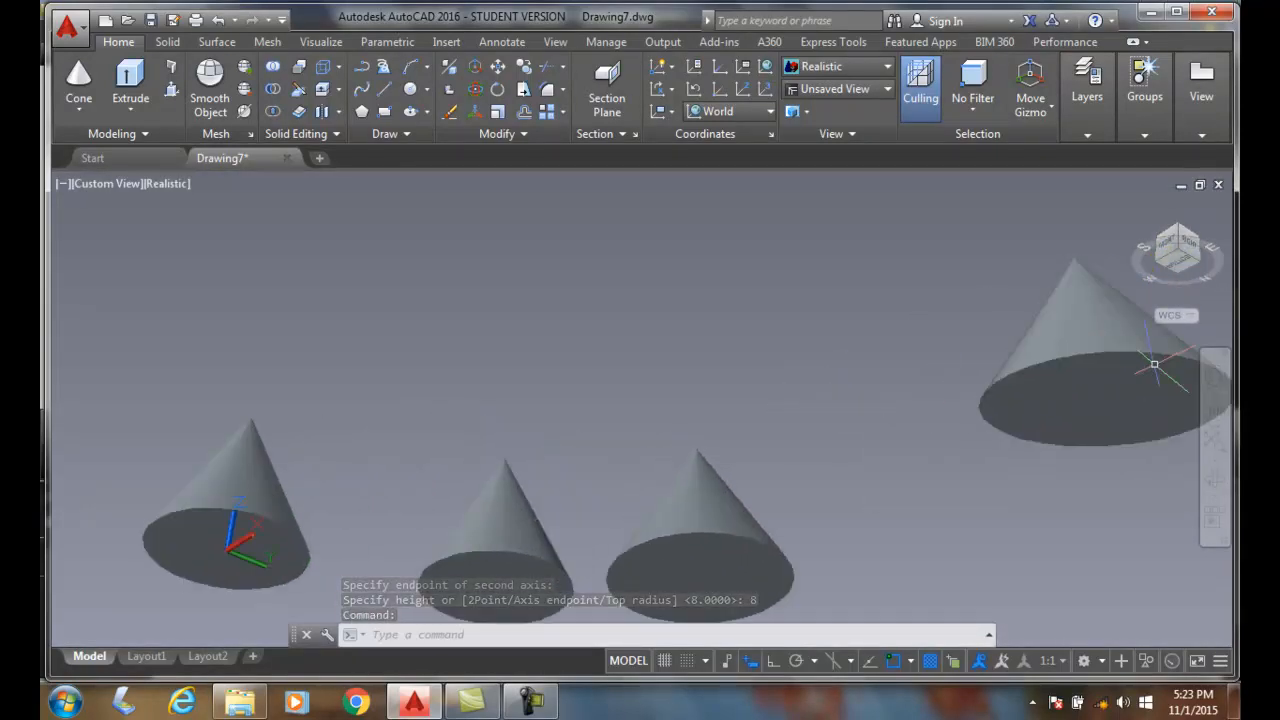
pyautogui.scroll(-3, 955, 381)
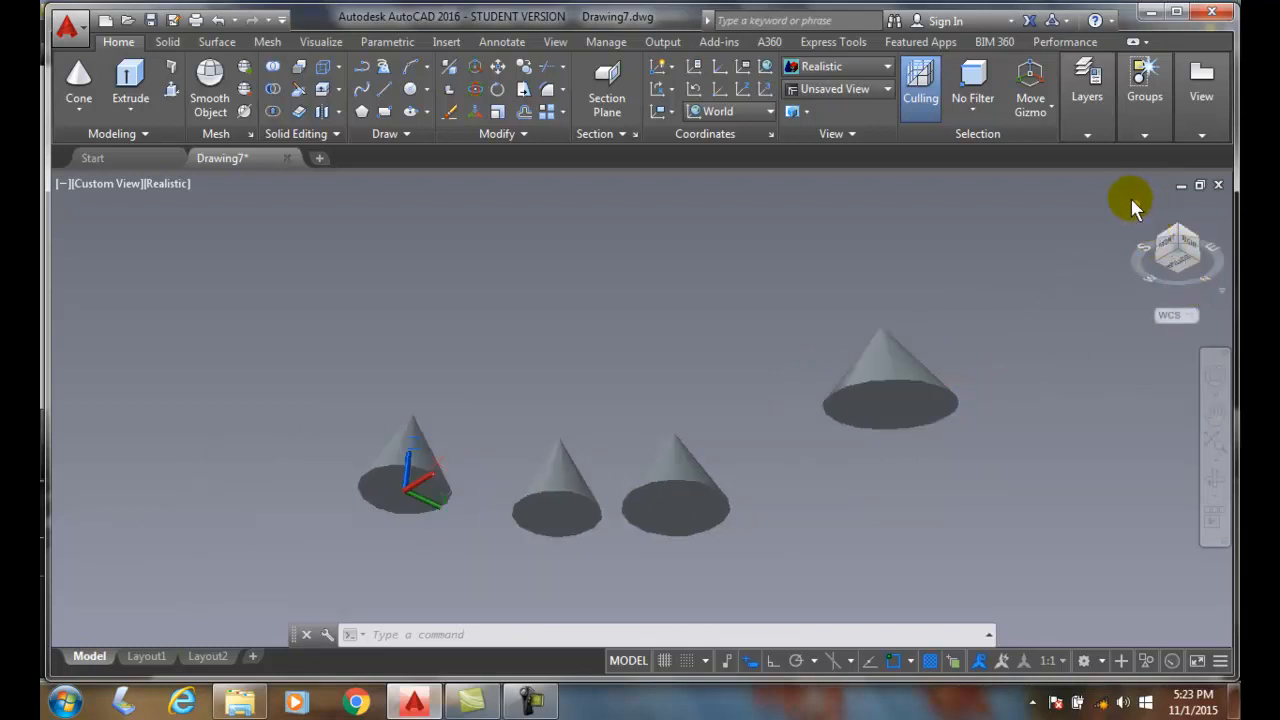
pyautogui.click(1131, 200)
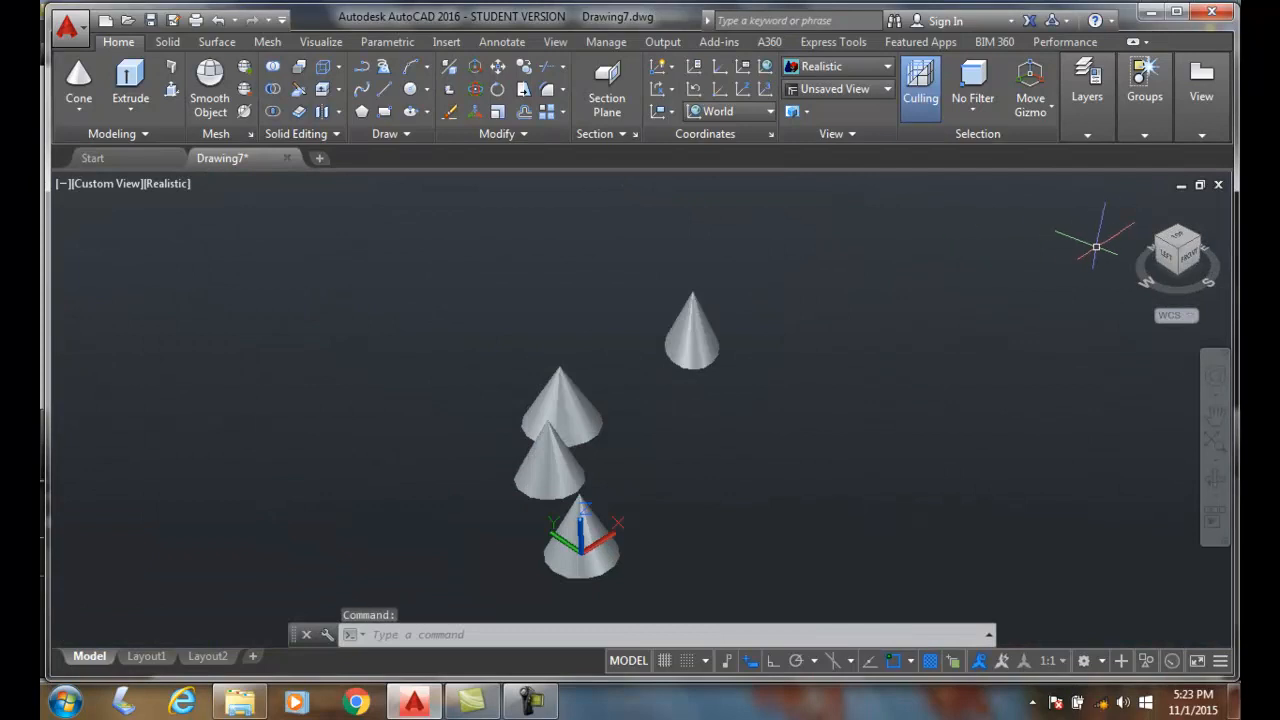
pyautogui.click(1181, 256)
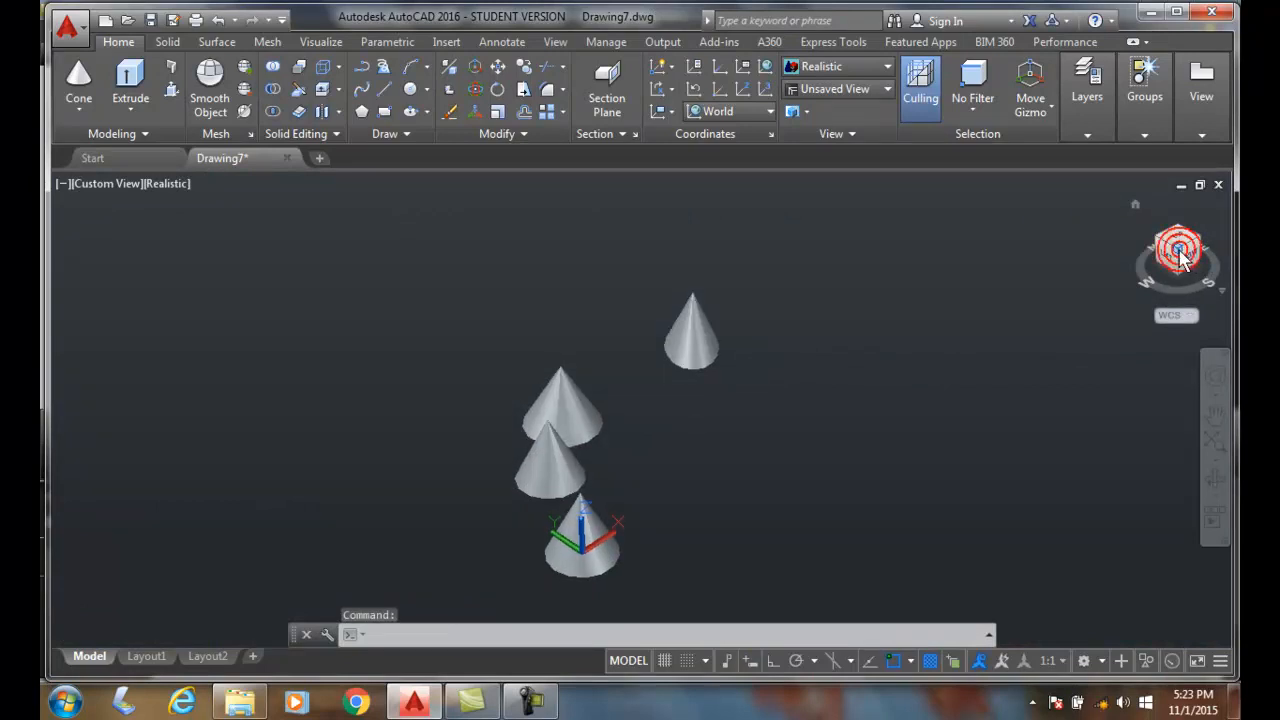
pyautogui.click(1200, 242)
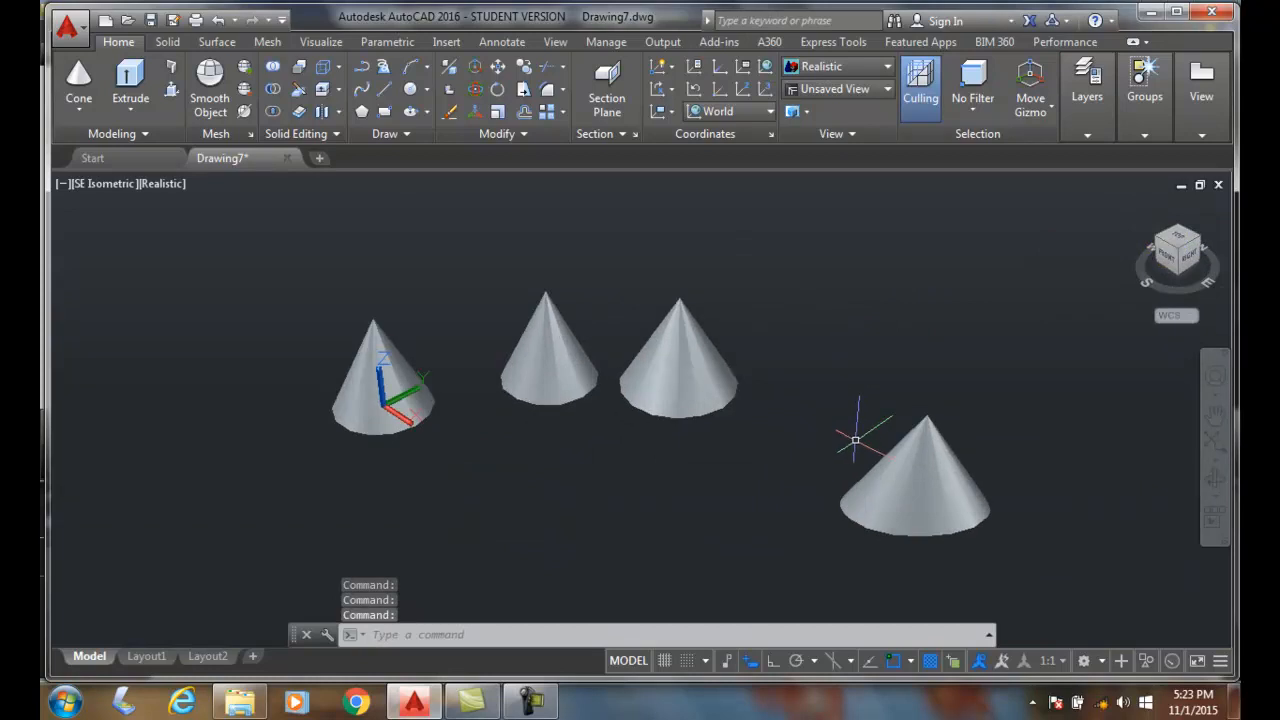
# - Create a truncated cone in front of the first two cones, with base radius 4, top radius 2 and height 8
pyautogui.moveTo(835, 511); pyautogui.dragTo(706, 407, button='middle')
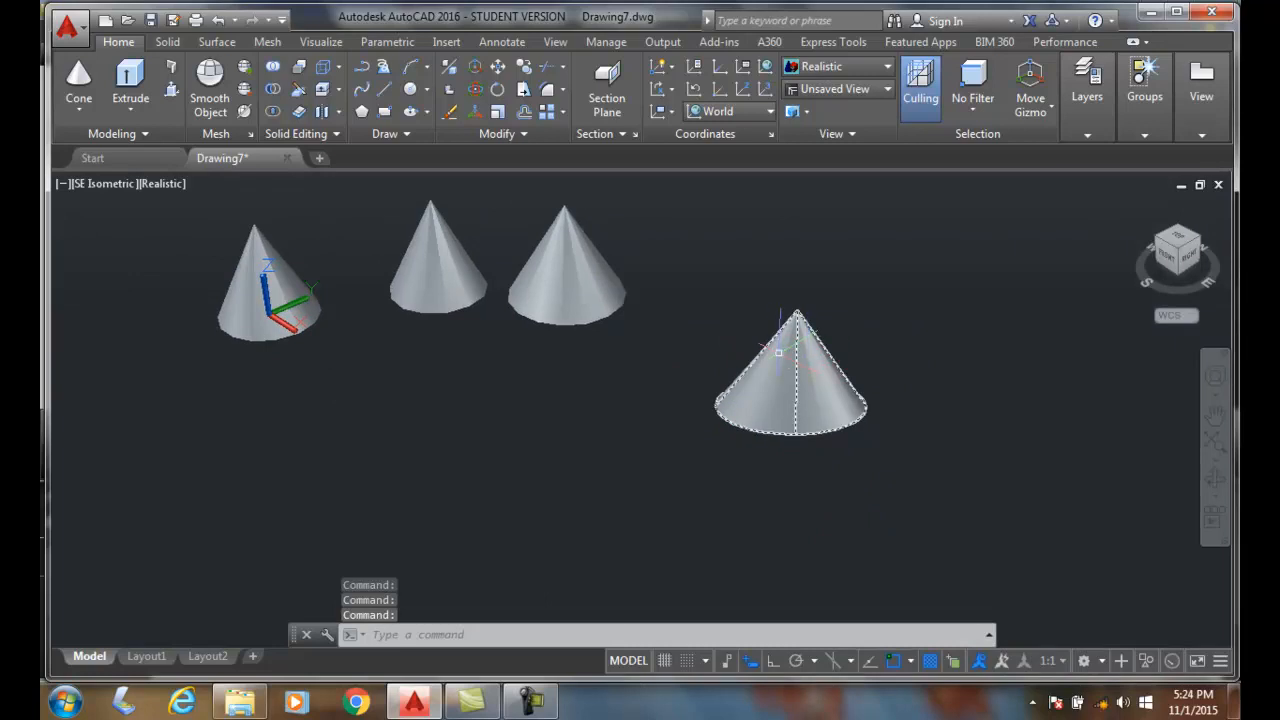
pyautogui.click(77, 80)
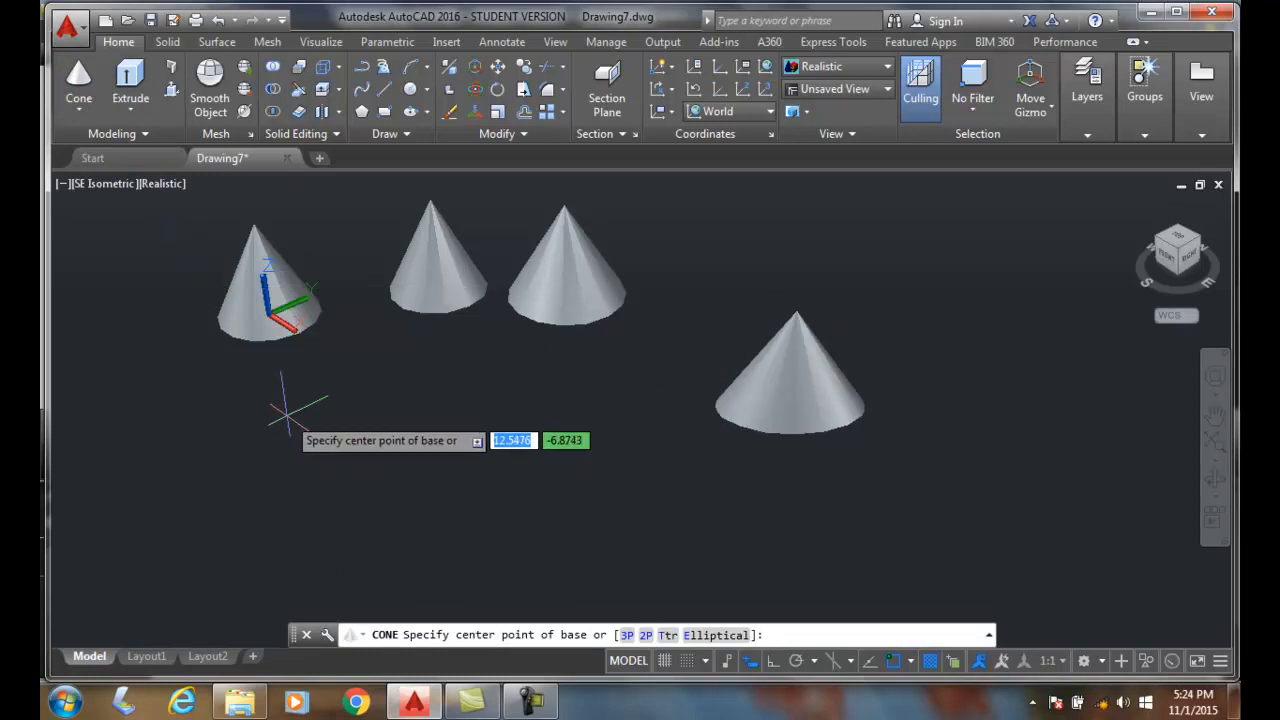
pyautogui.click(378, 471)
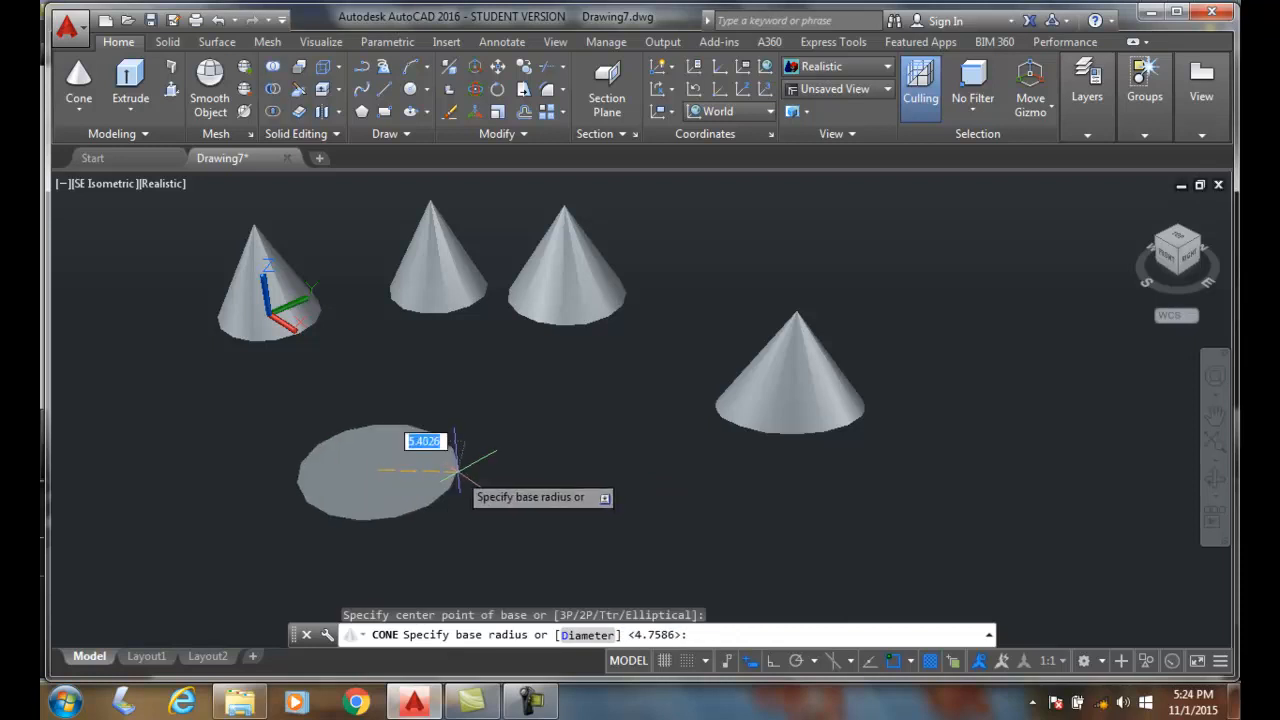
pyautogui.write('4')
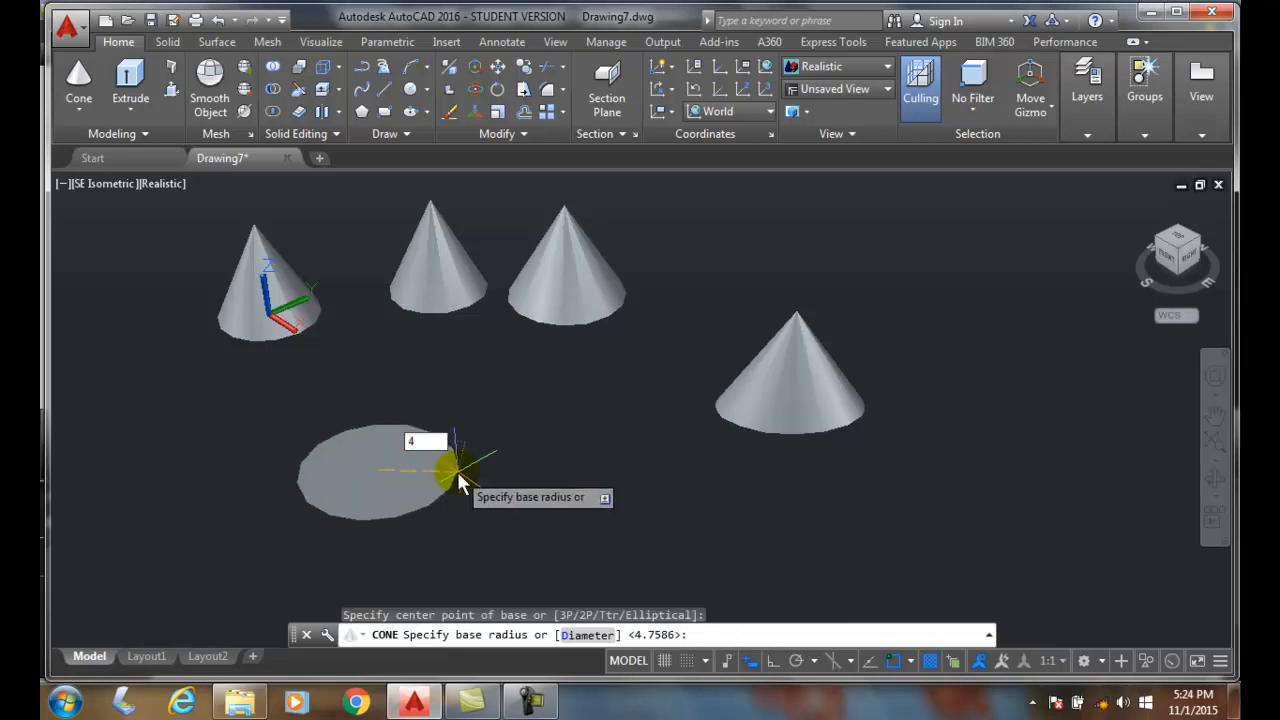
pyautogui.press('Return')
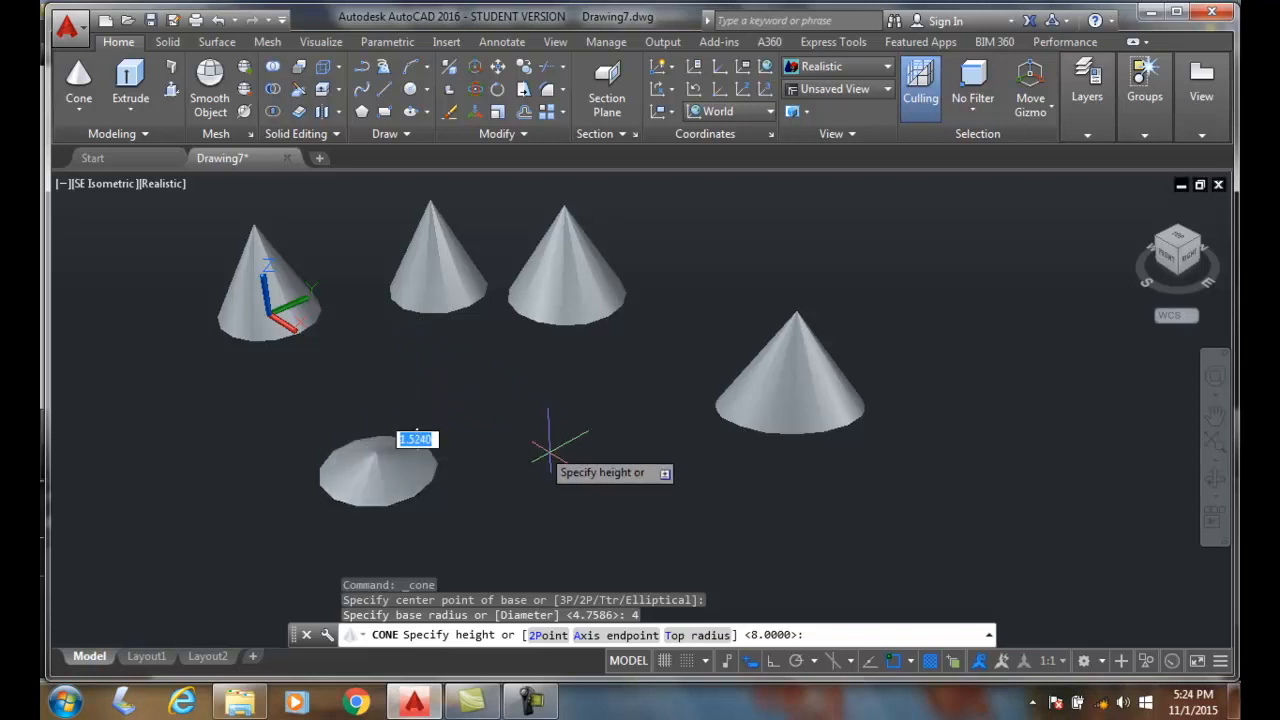
pyautogui.click(686, 633)
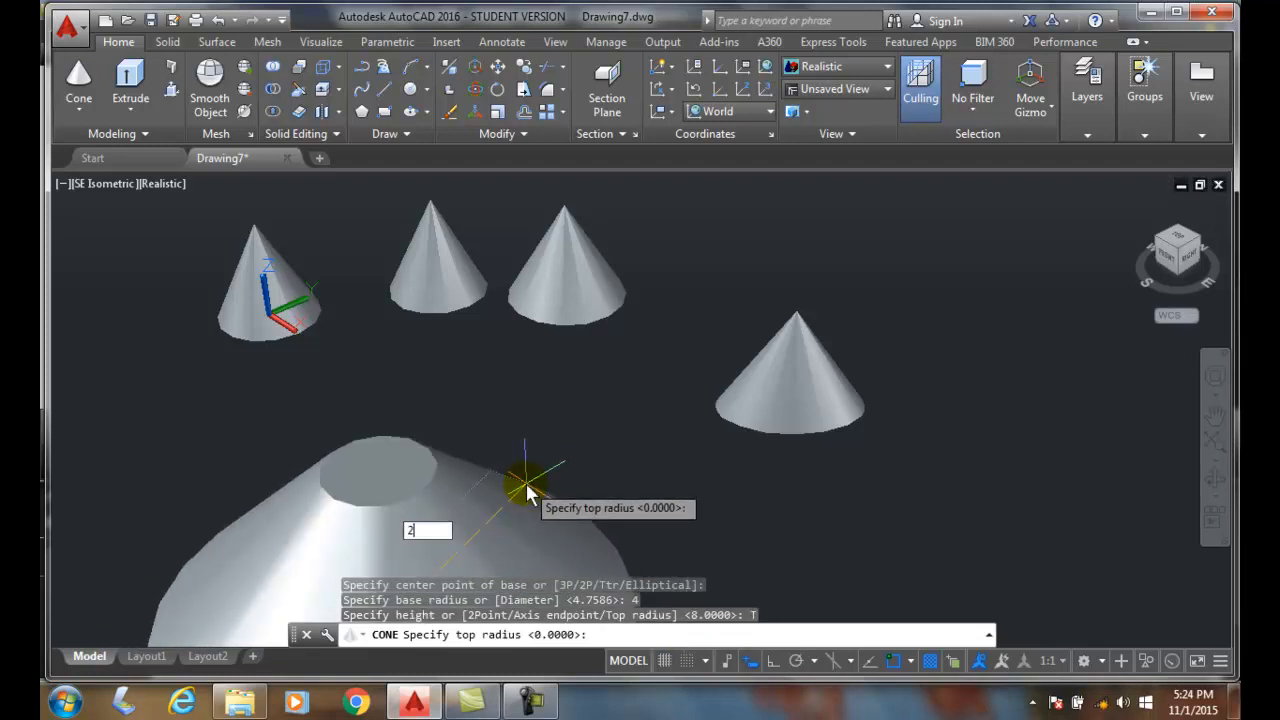
pyautogui.press('Return')
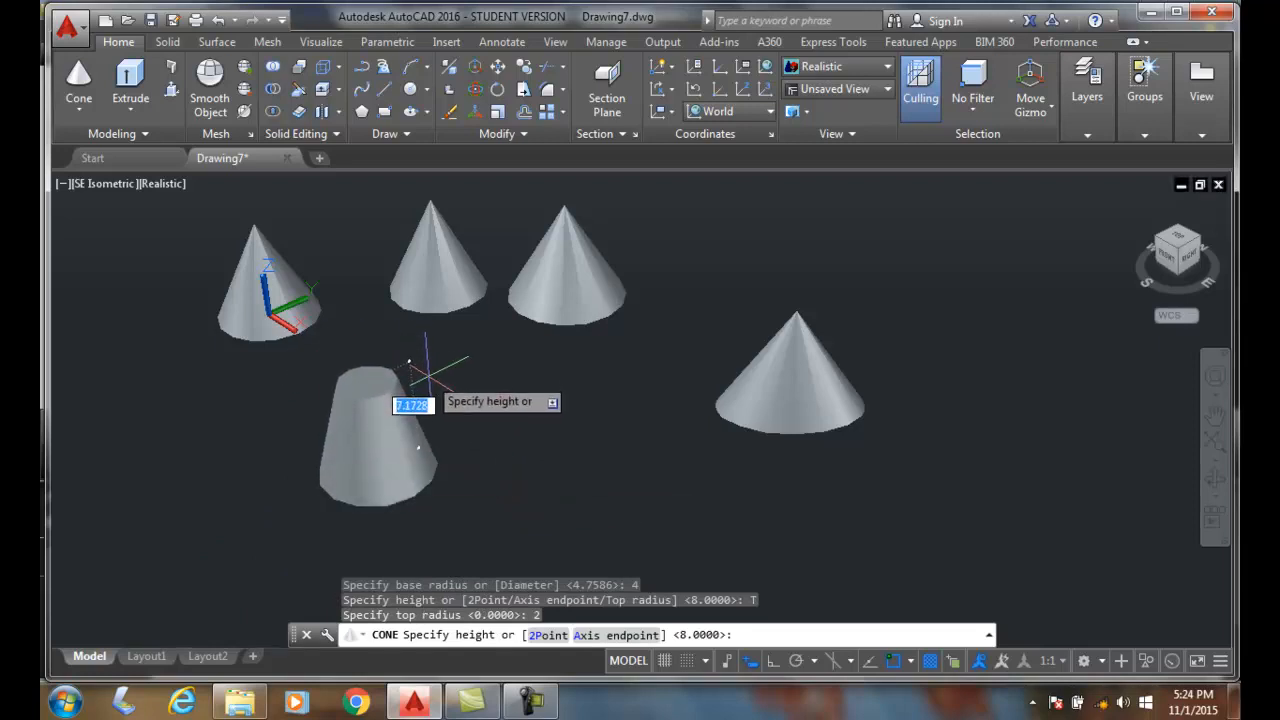
pyautogui.press('Return')
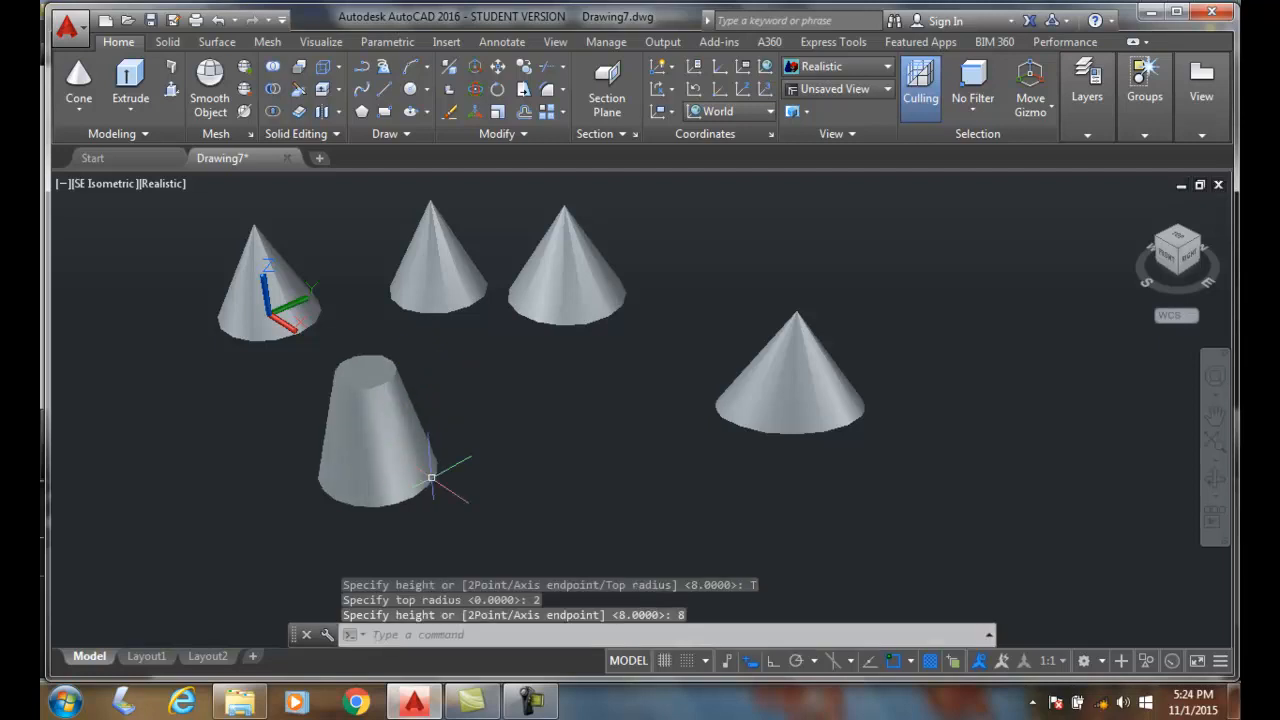
pyautogui.click(367, 384)
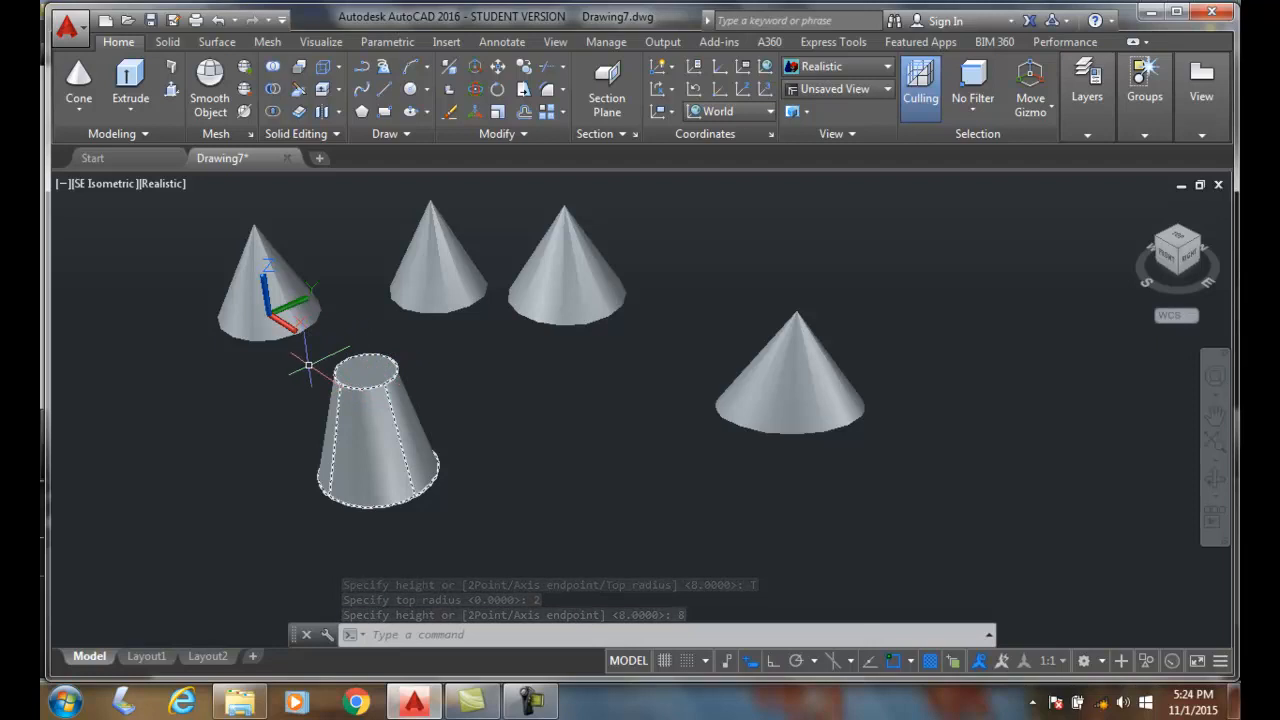
pyautogui.press('Escape')
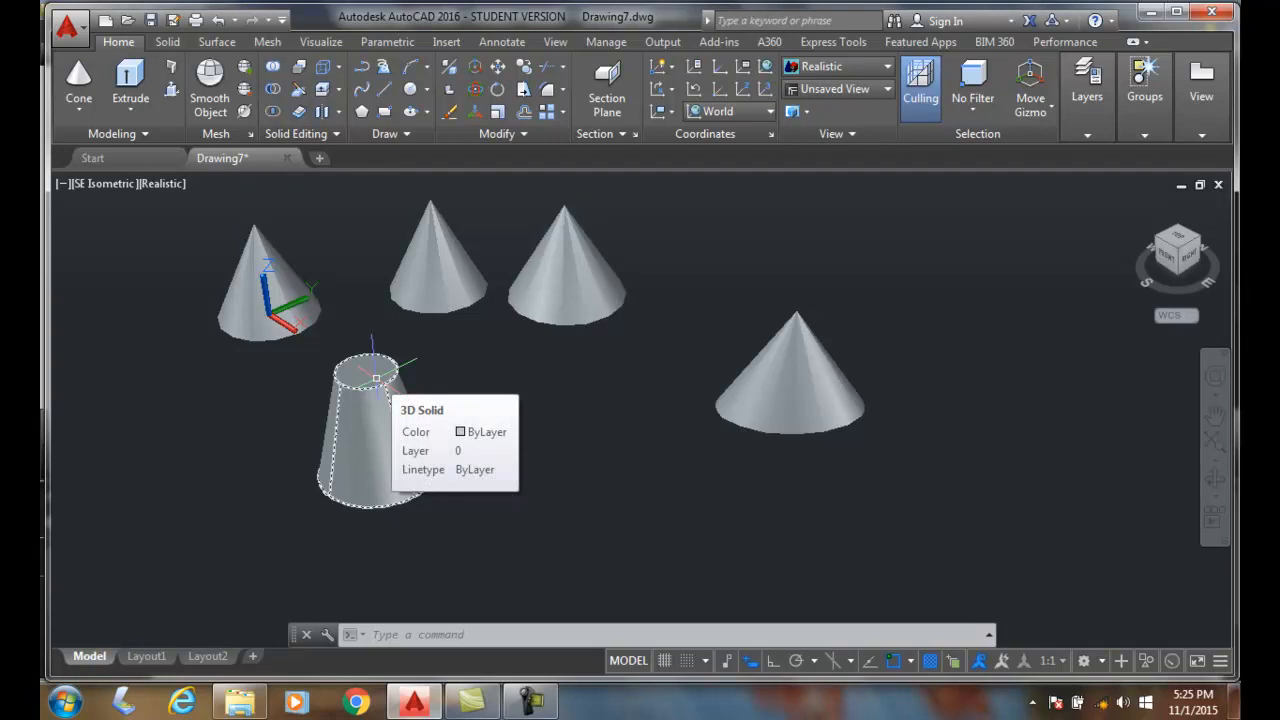
pyautogui.press('Escape')
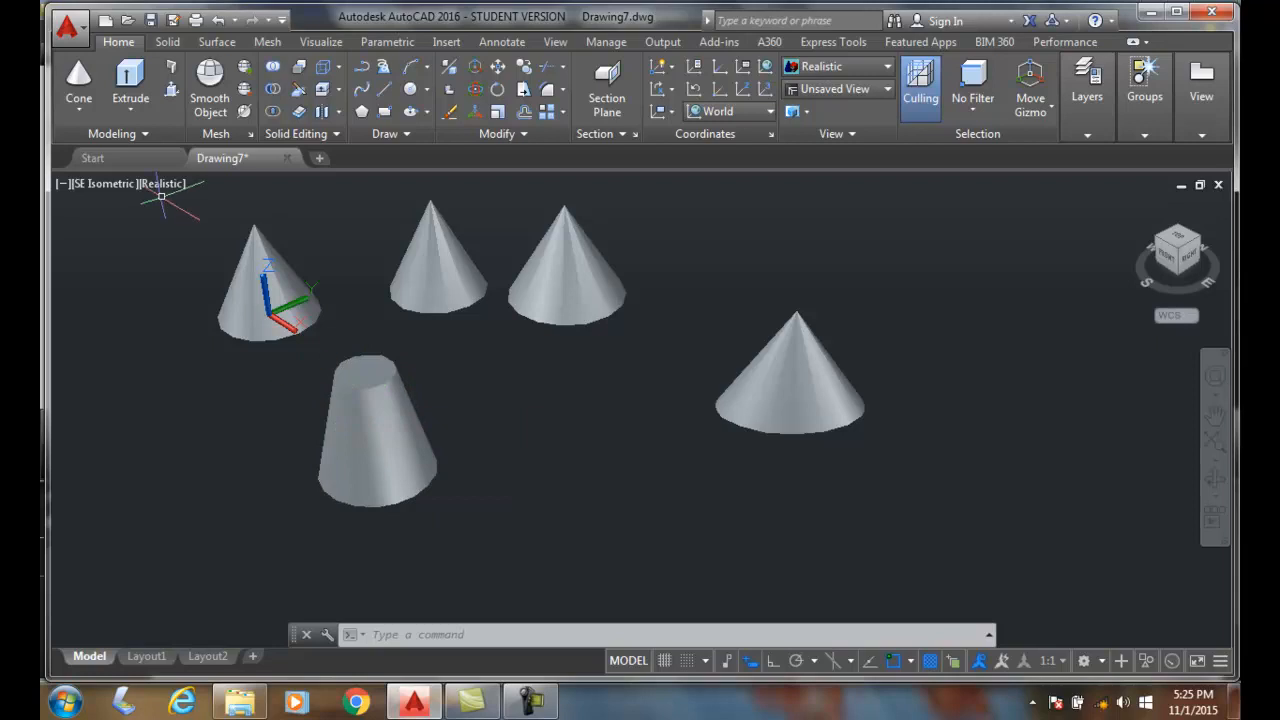
# - Open the choice of solid primitives available for modeling
pyautogui.click(82, 112)
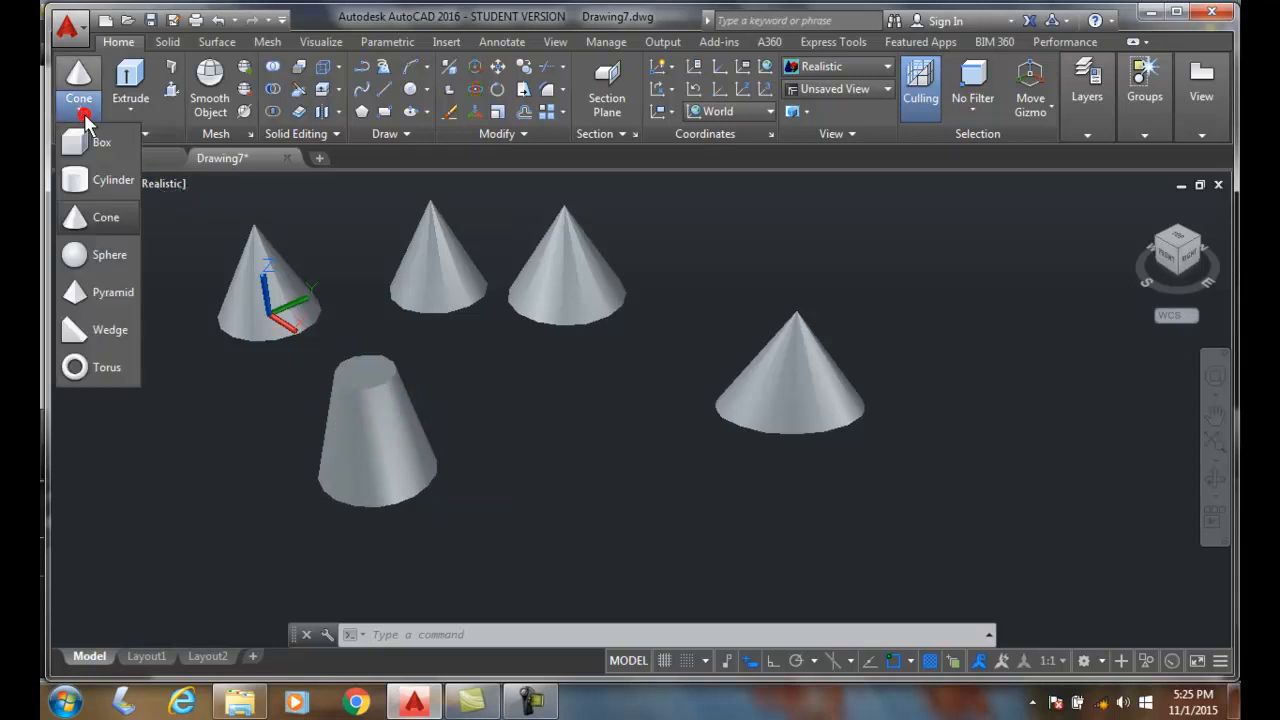